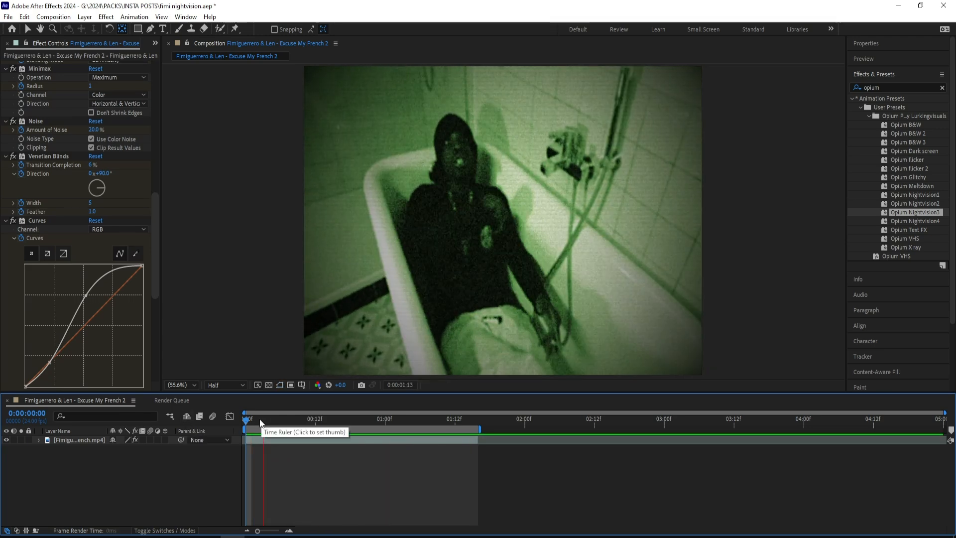
Remove all existing effects from the video layer
left_click(64, 221)
key("ctrl+a")
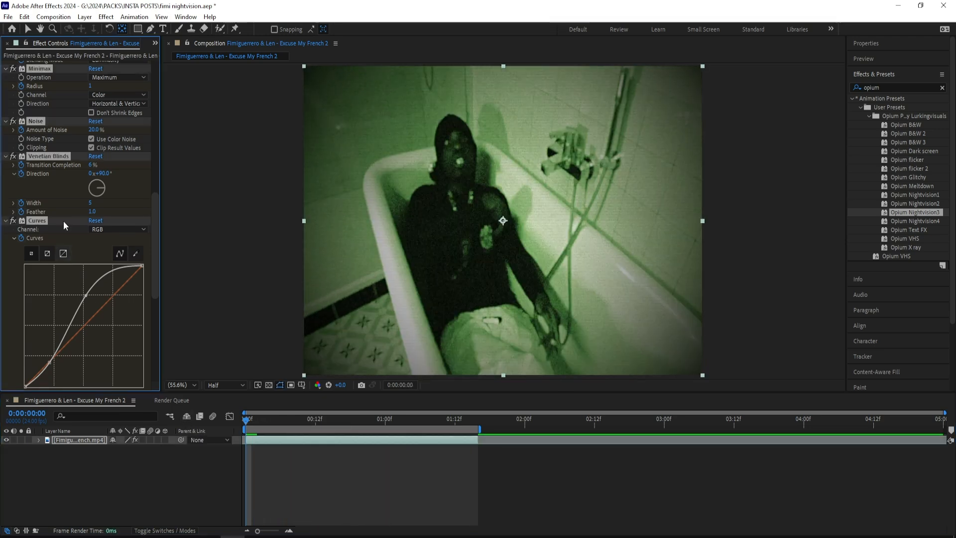
key("Delete")
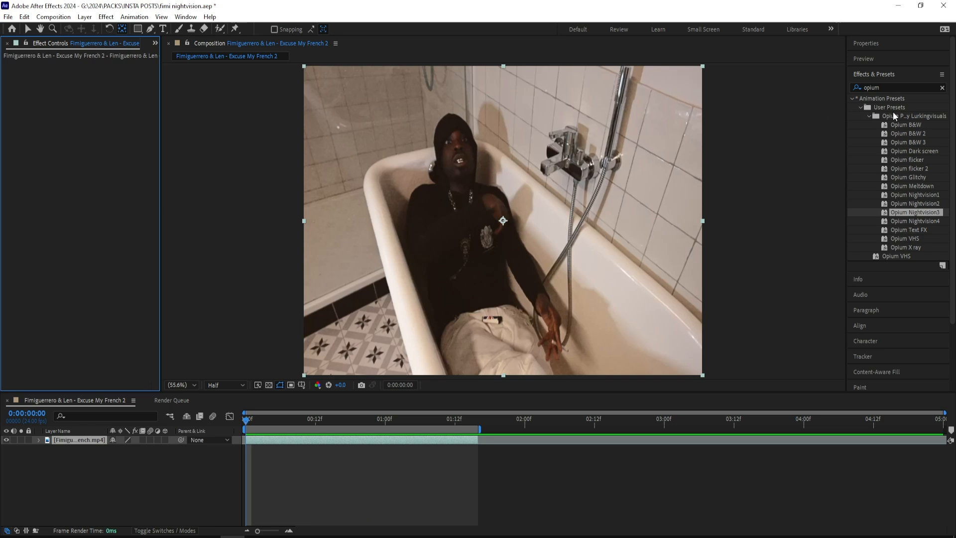
Apply Gaussian Blur to the video layer with blurriness 3.1 and blur dimensions Horizontal and Vertical
left_click(942, 87)
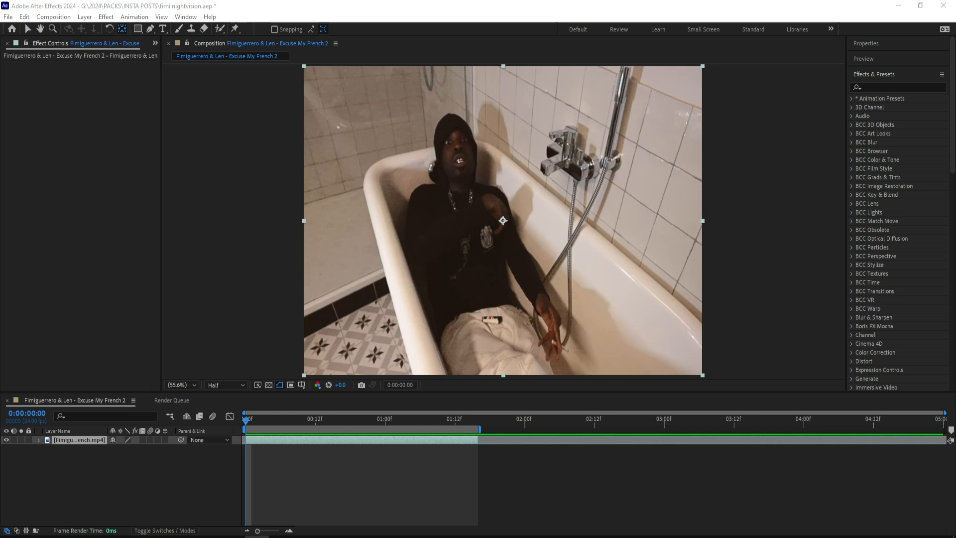
left_click(888, 88)
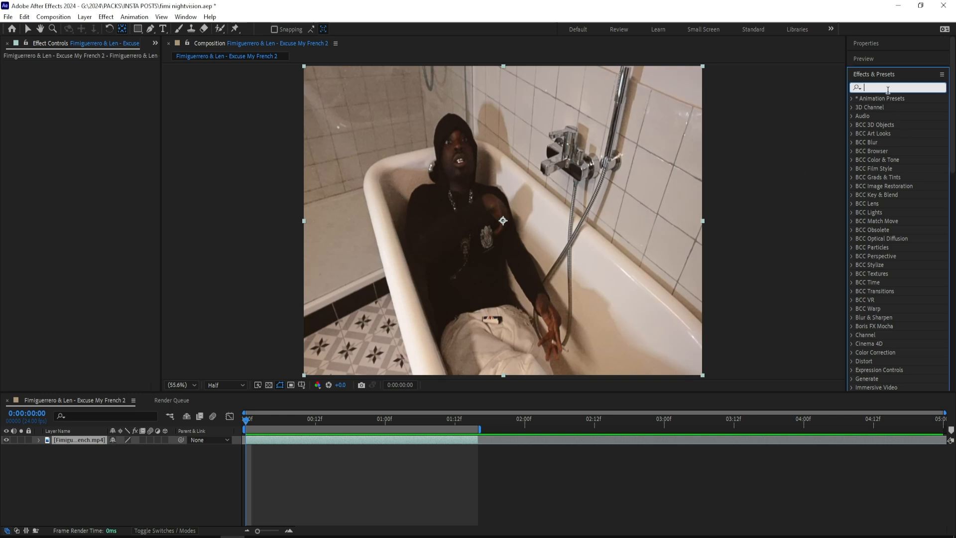
type("gaussian blur")
left_click_drag(899, 124, 469, 134)
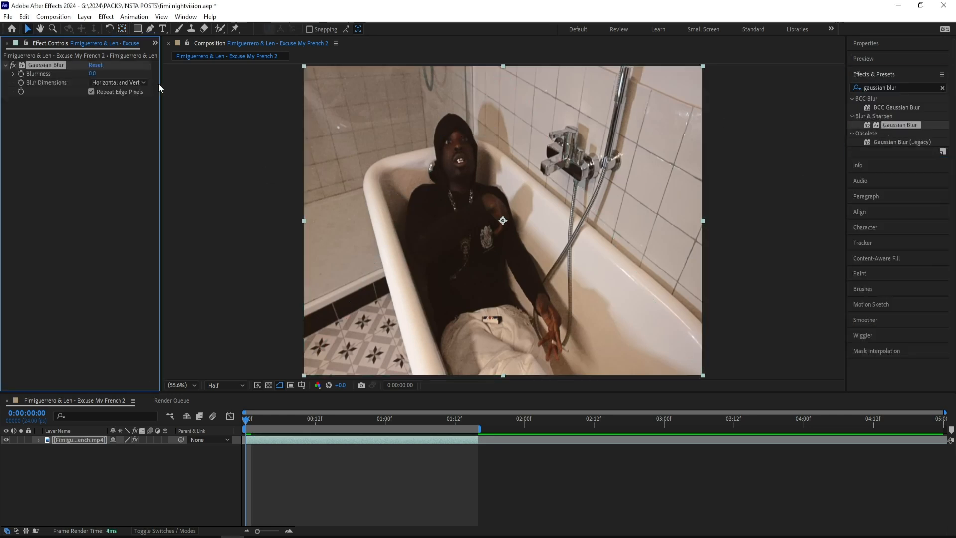
left_click(95, 75)
type("3")
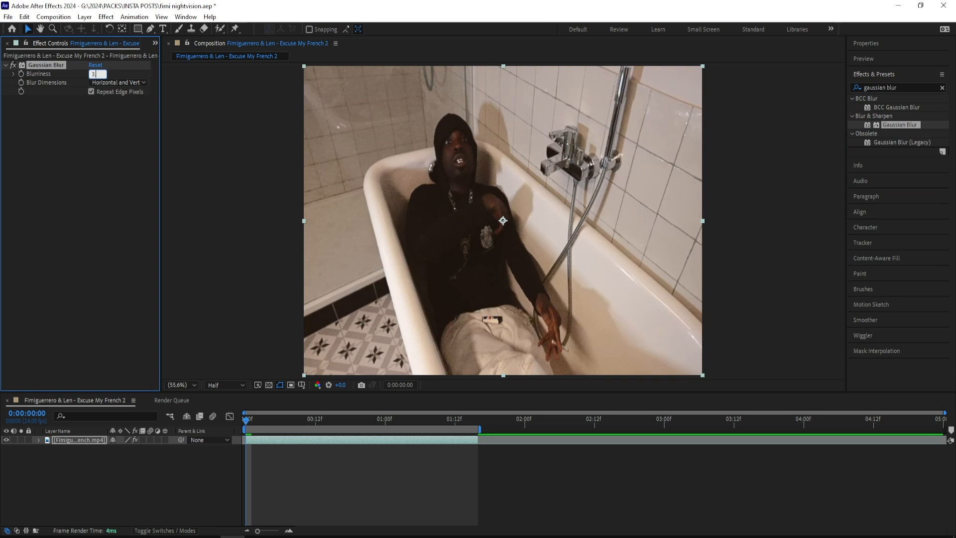
type("4")
key("Return")
left_click(142, 82)
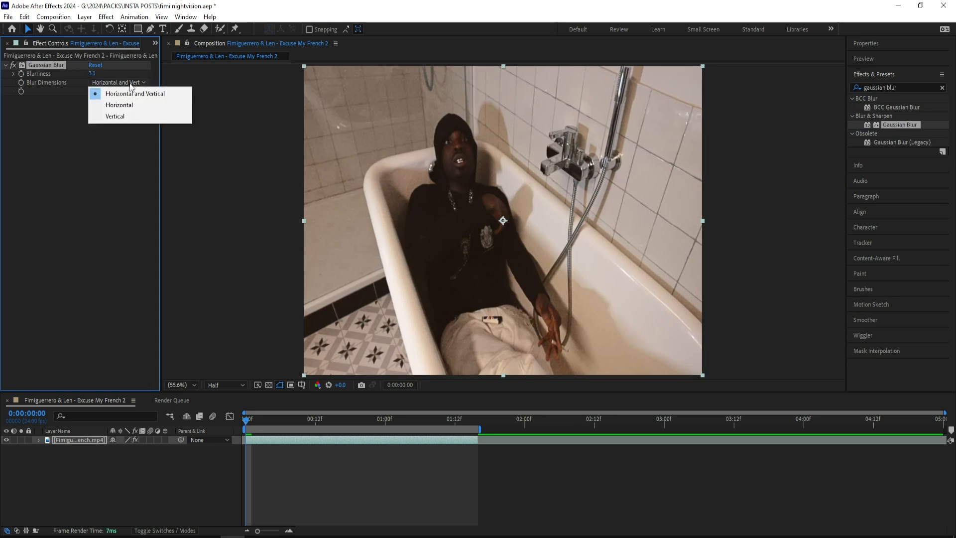
left_click(119, 94)
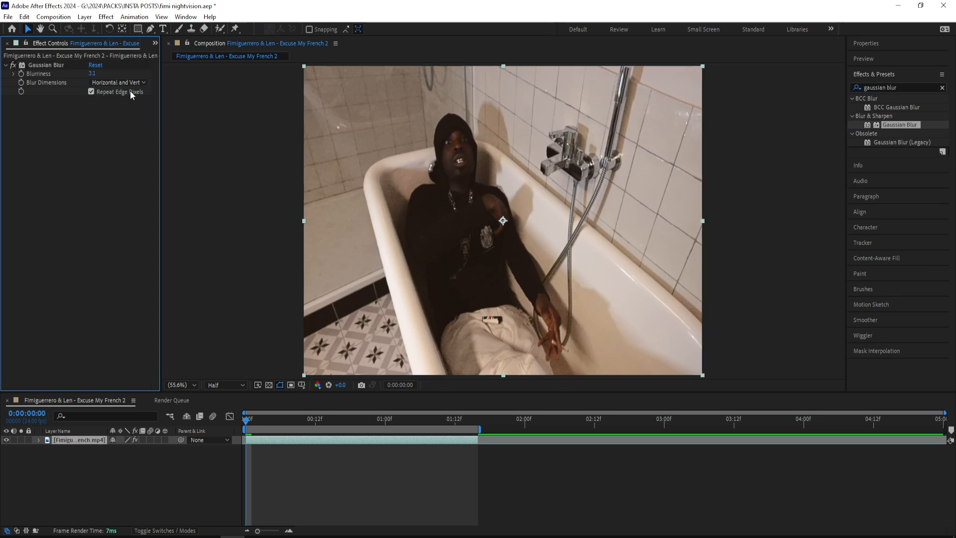
Apply Fast Box Blur to the video layer with a blur radius of 1.0 and 4 iterations
left_click(942, 87)
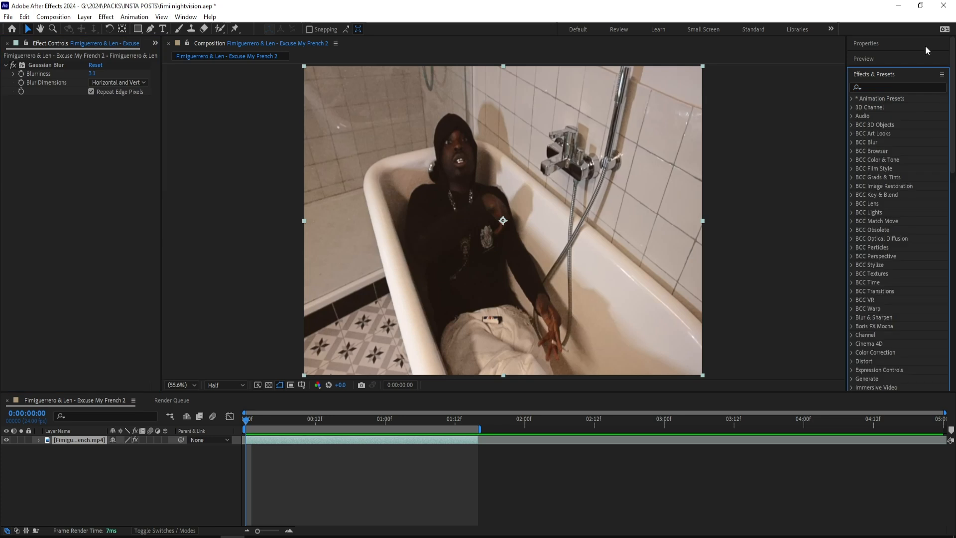
left_click(899, 85)
type("fast box b")
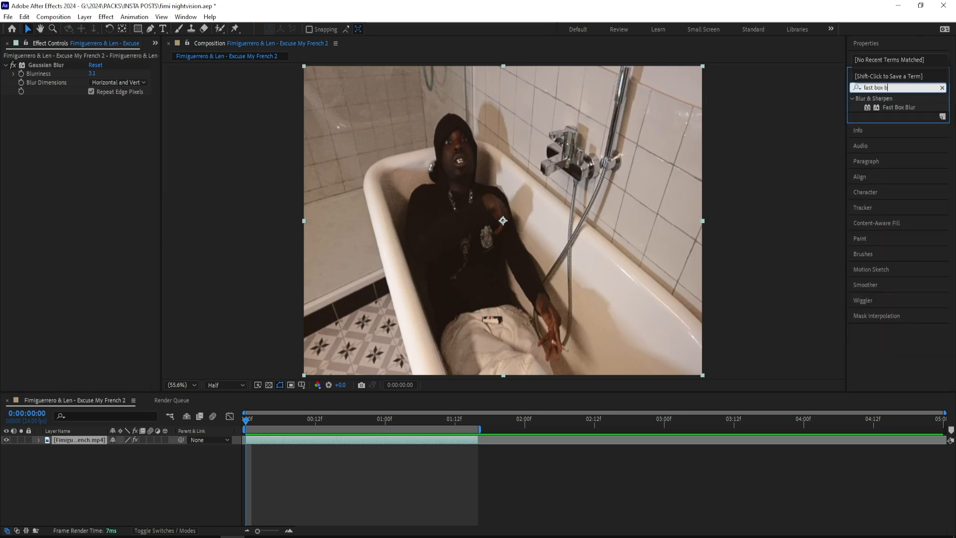
key("Return")
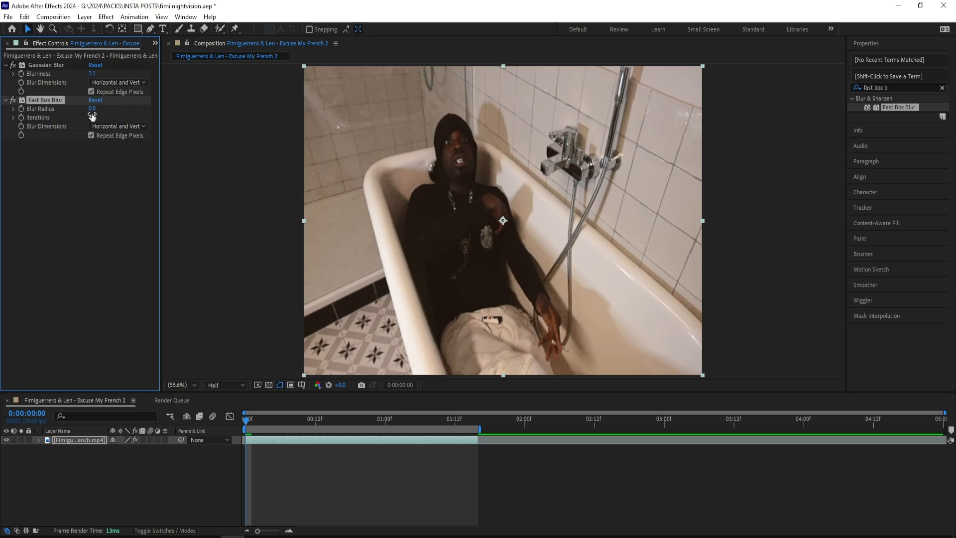
left_click_drag(92, 109, 129, 116)
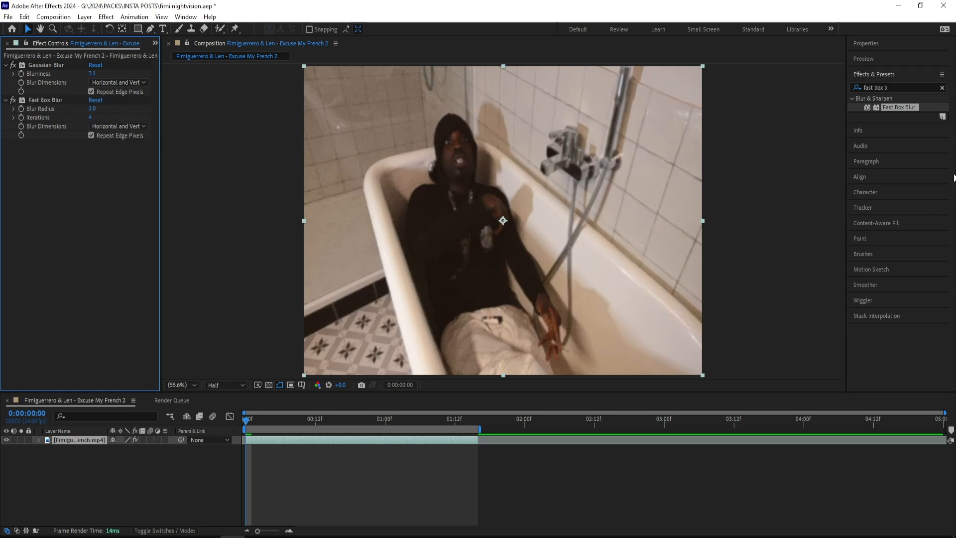
Apply Unsharp Mask to the video layer with an amount of 75 and a radius of 4
left_click(911, 86)
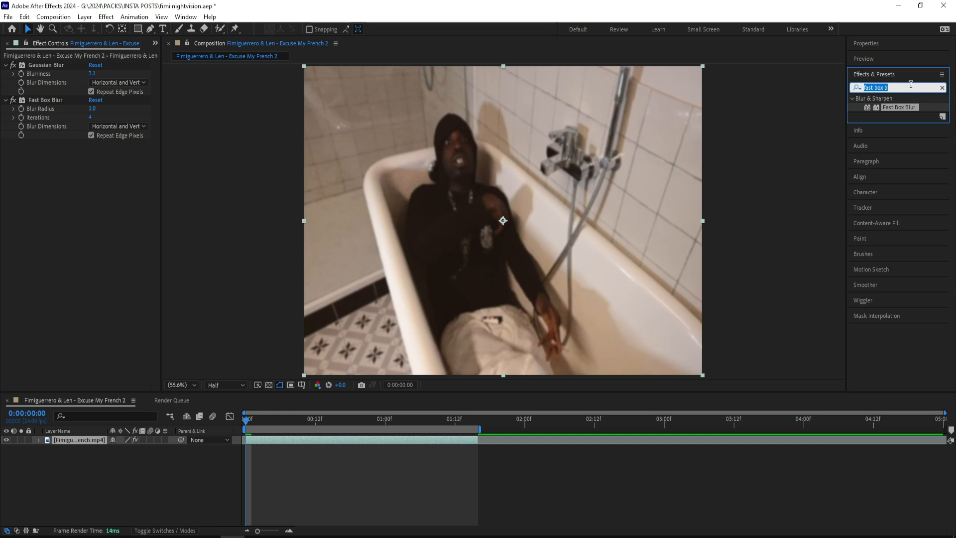
type("unsharp ma")
double_click(892, 124)
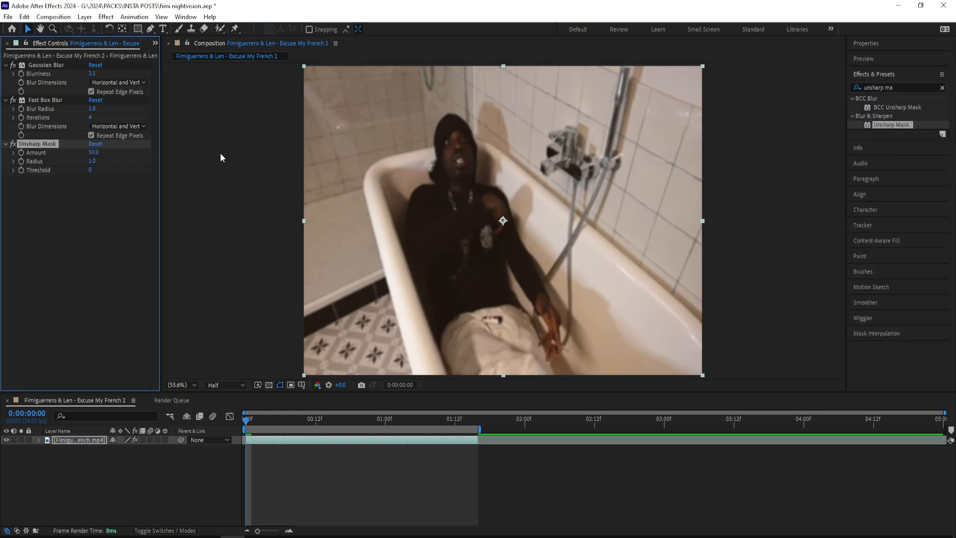
left_click(94, 152)
type("75")
left_click(92, 206)
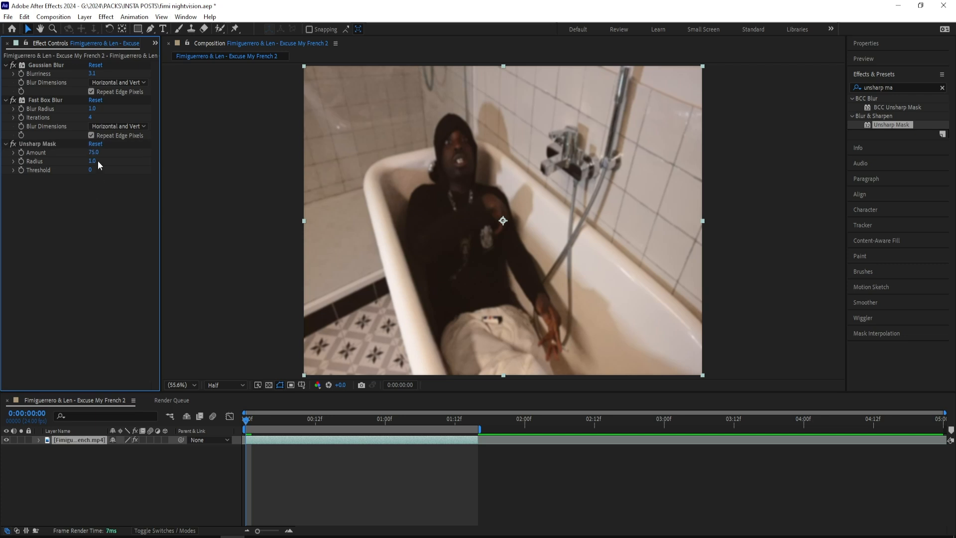
left_click(97, 161)
type("4")
left_click(89, 207)
Apply Wave Warp to the video layer with a wave height of 3 and the Smooth Noise wave type
left_click(900, 88)
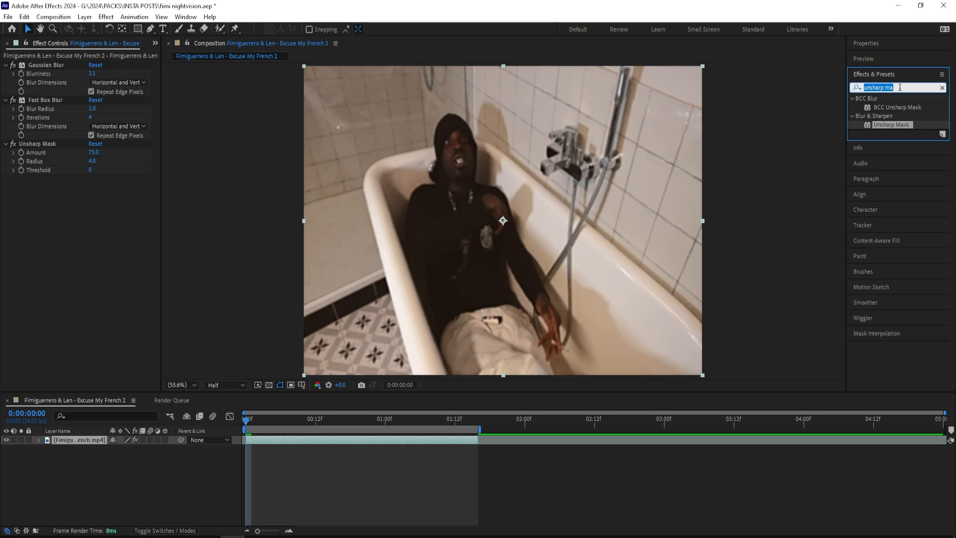
type("wave warp")
left_click_drag(888, 107, 94, 196)
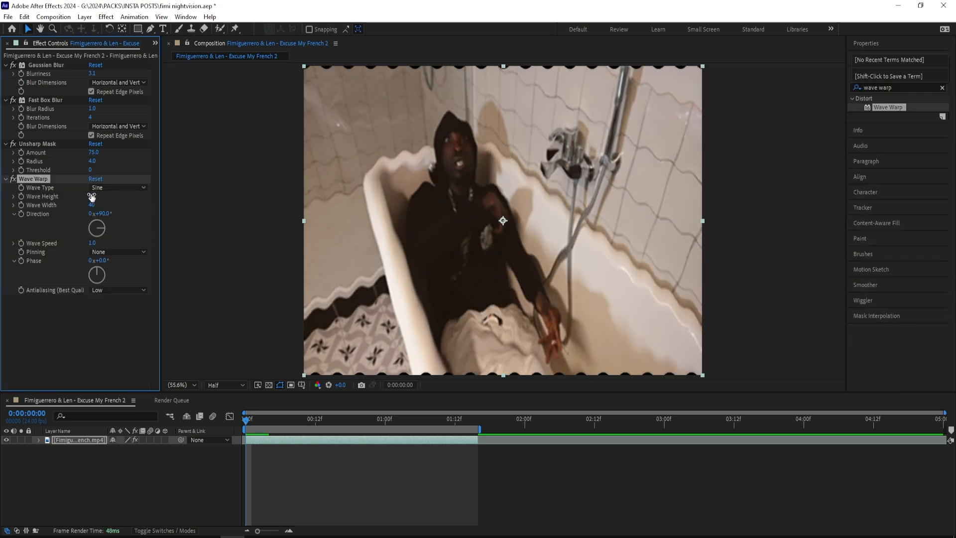
left_click(92, 196)
type("3")
left_click(118, 202)
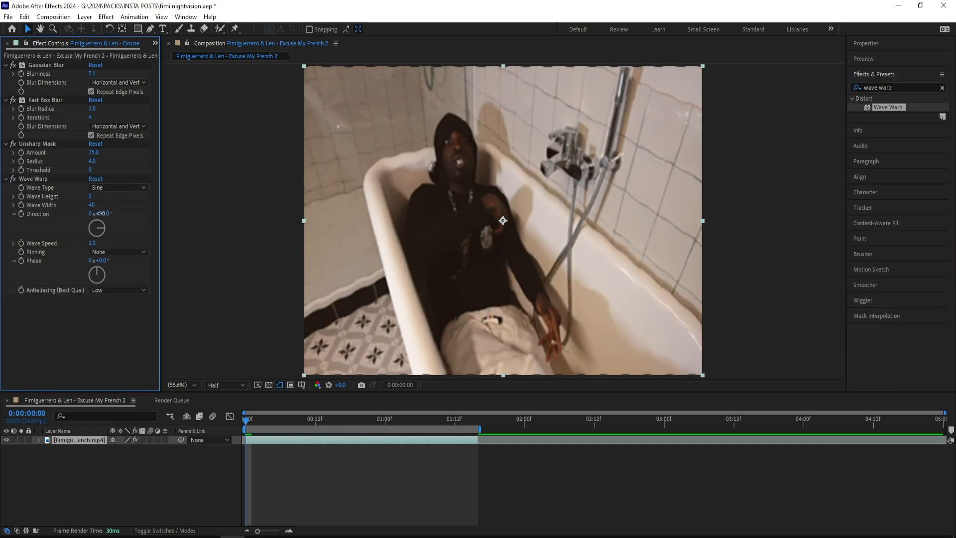
left_click(101, 213)
key("Return")
left_click(118, 187)
left_click(120, 288)
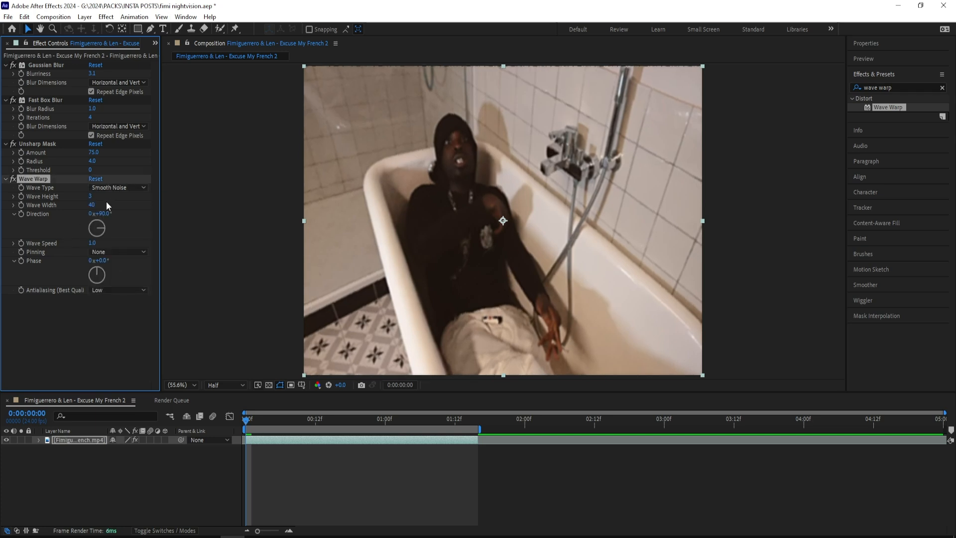
Set Wave Warp's wave speed to 4, its pinning to All Edges and its antialiasing to High
left_click(92, 243)
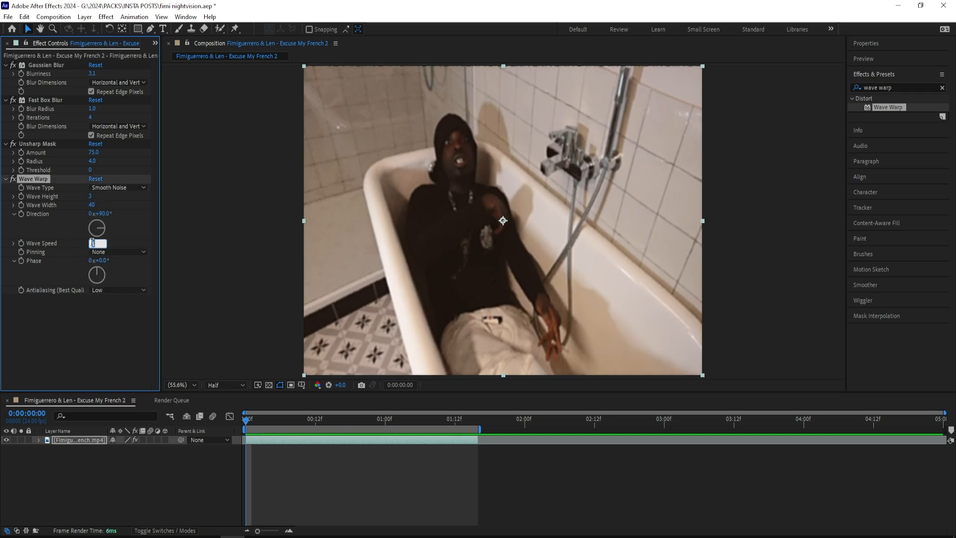
key("Return")
left_click(132, 251)
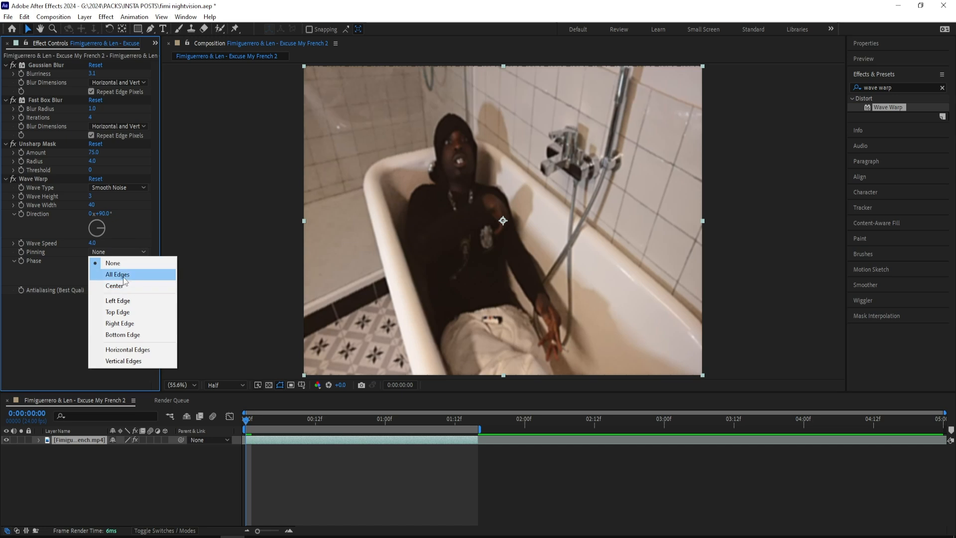
left_click(124, 278)
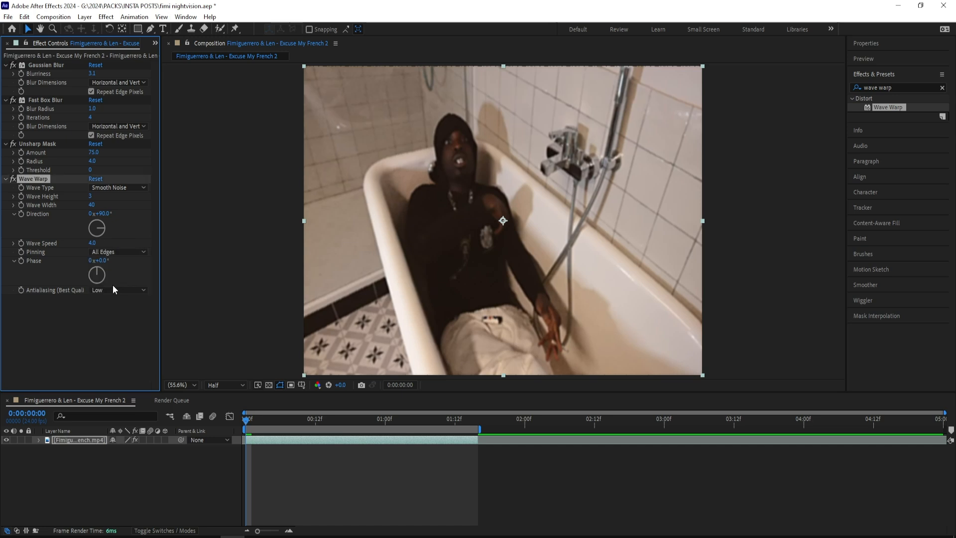
left_click(120, 290)
left_click(119, 324)
Search the effects for Solid Composite and apply it to the video layer
left_click(893, 87)
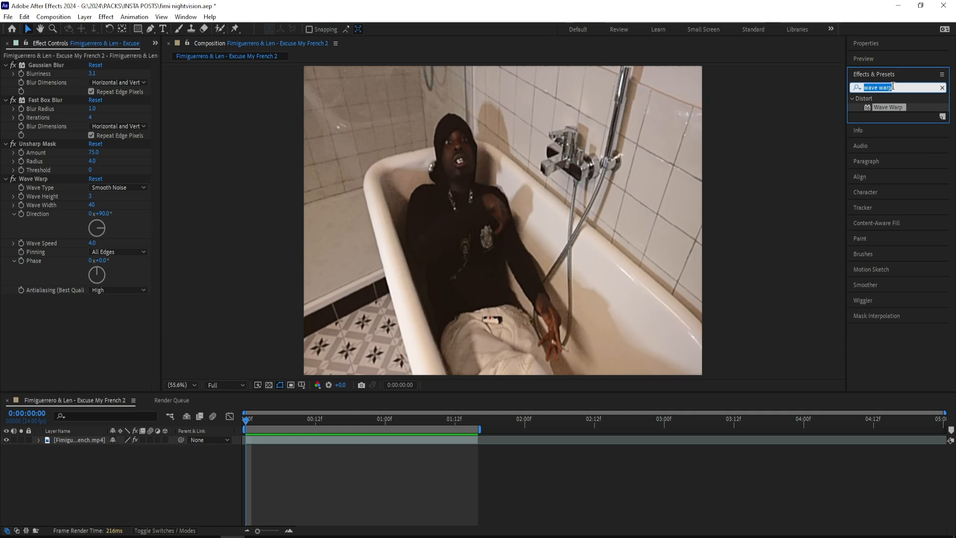
type("sool")
key("BackSpace")
key("BackSpace")
type("lid com")
left_click_drag(894, 107, 329, 213)
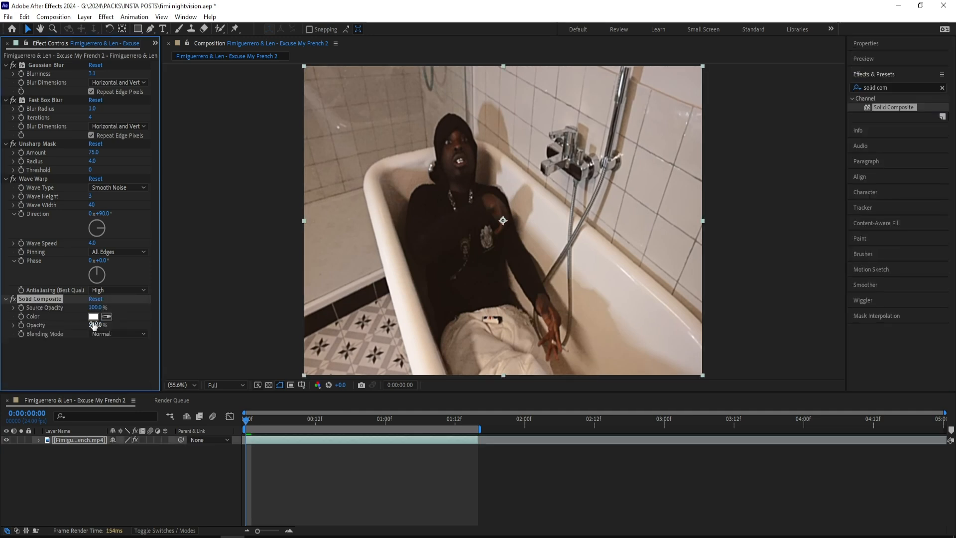
Set Solid Composite's color to a slightly darkened pure green and its blending mode to Luminosity
left_click(93, 316)
left_click(815, 278)
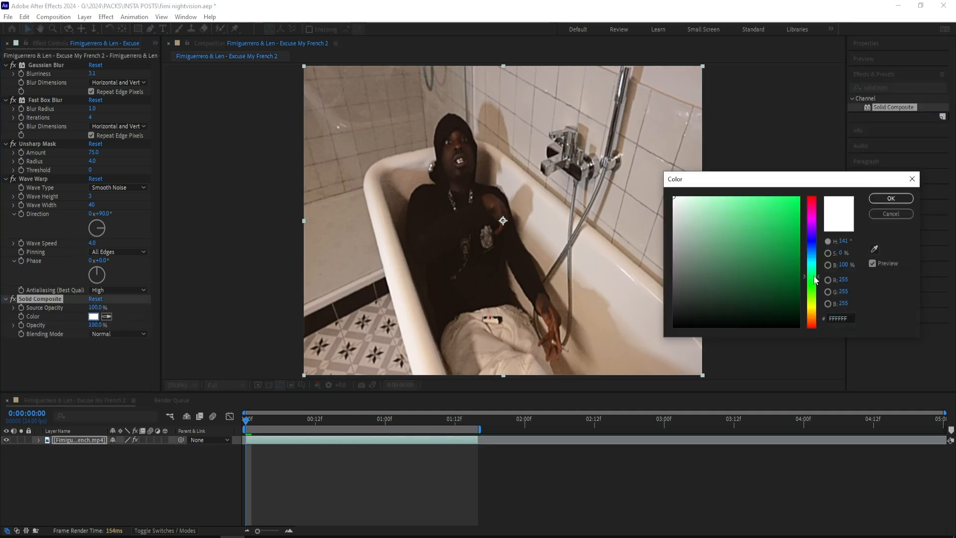
left_click_drag(790, 232, 807, 191)
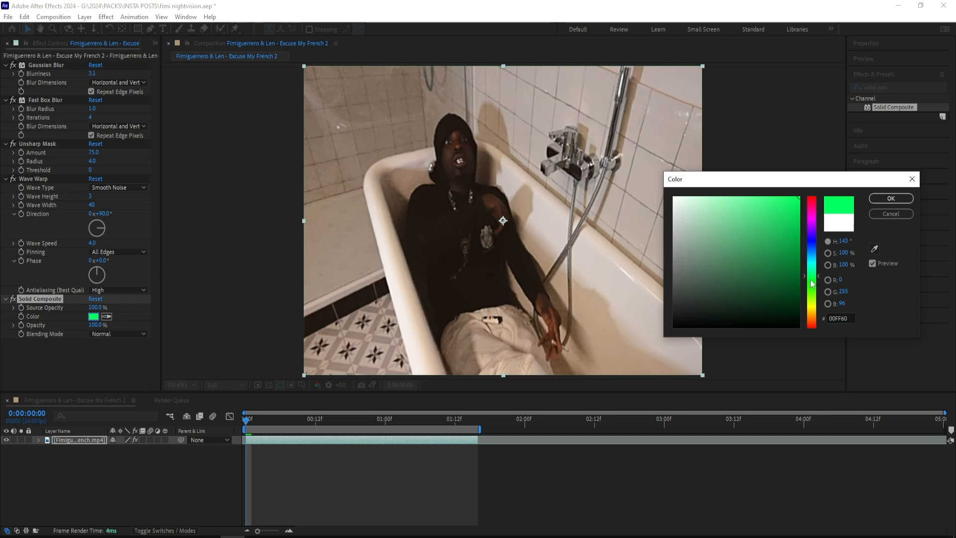
left_click_drag(811, 281, 813, 285)
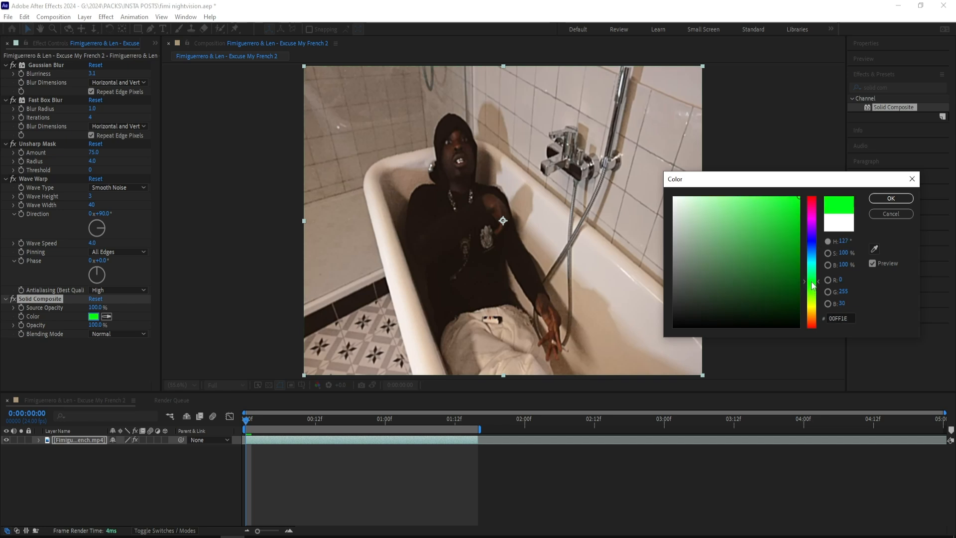
left_click(787, 228)
key("Return")
left_click(120, 334)
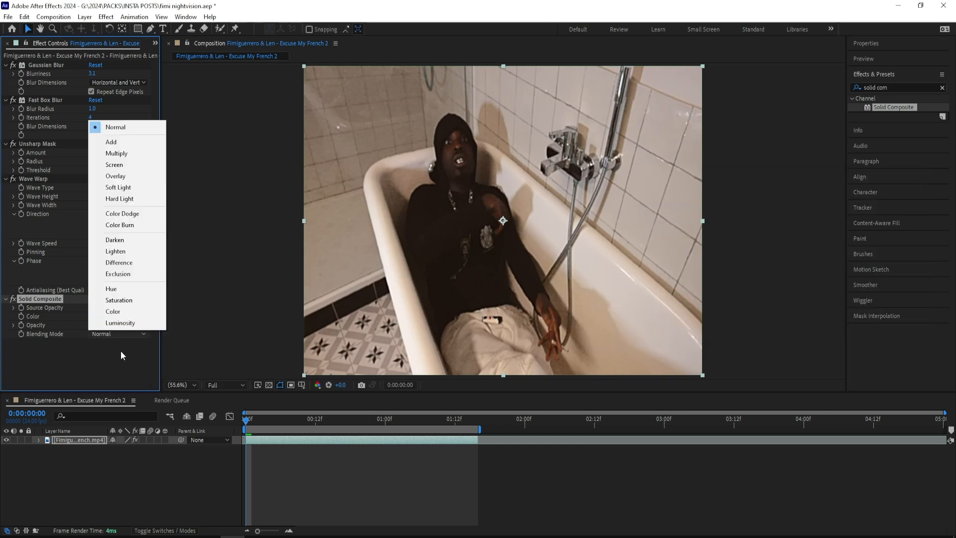
left_click(120, 323)
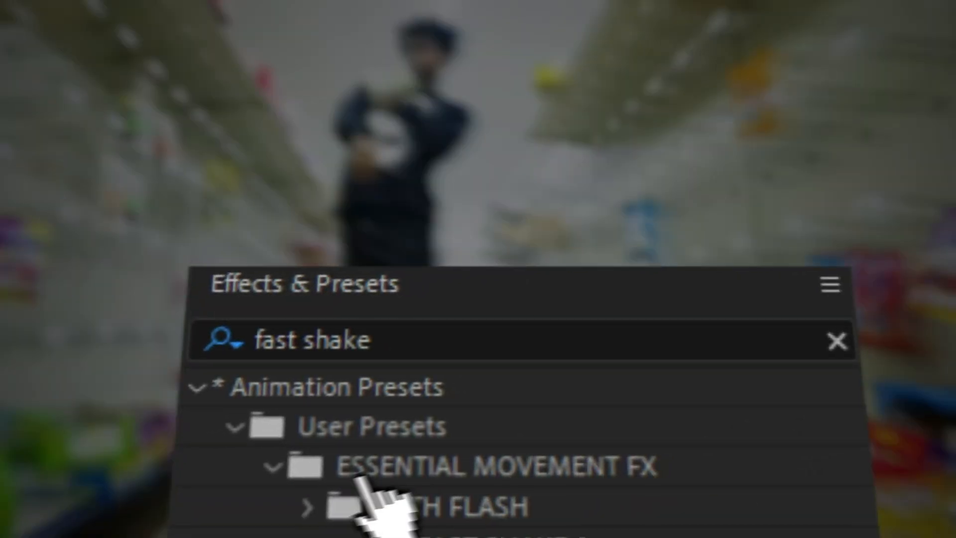
left_click(307, 507)
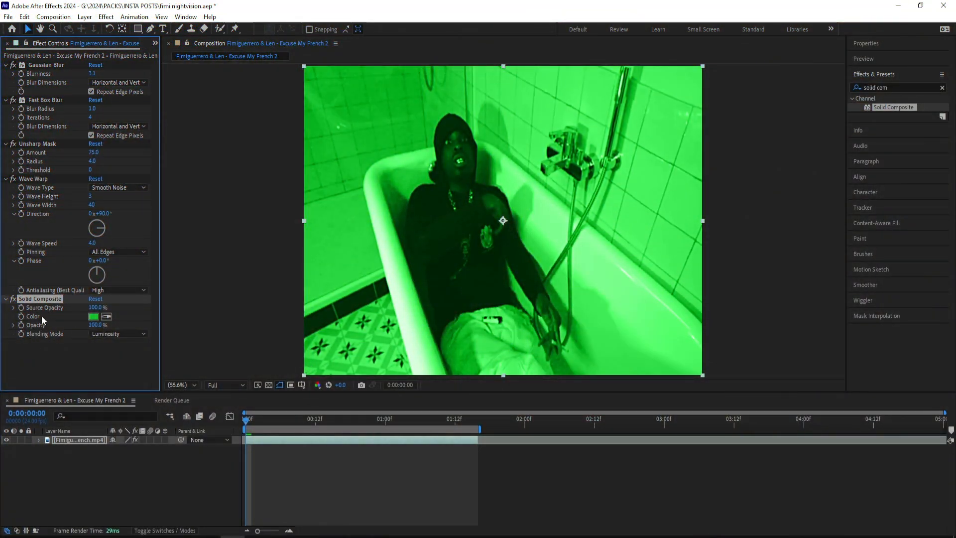
Apply Minimax to the video layer with a radius of 1, keeping the Maximum operation
left_click(900, 87)
type("minimax")
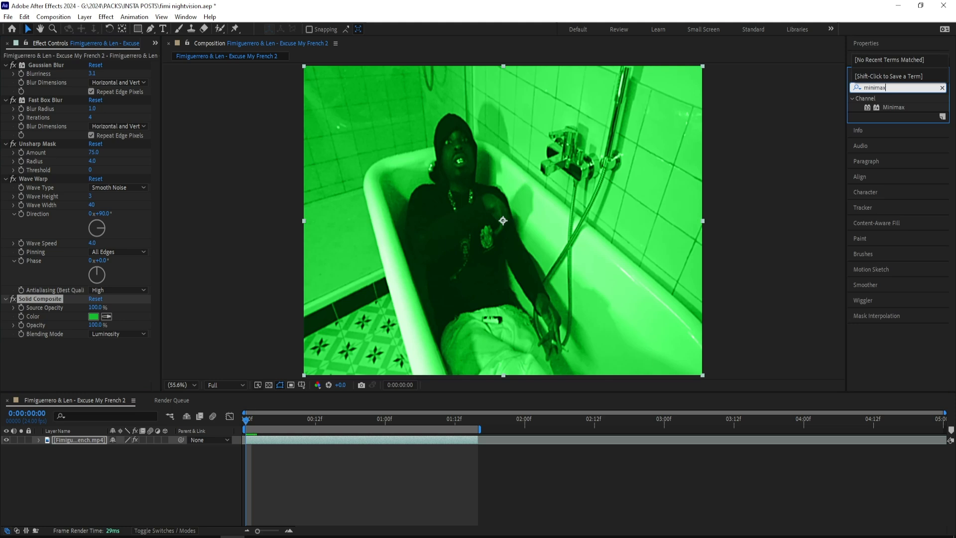
key("Return")
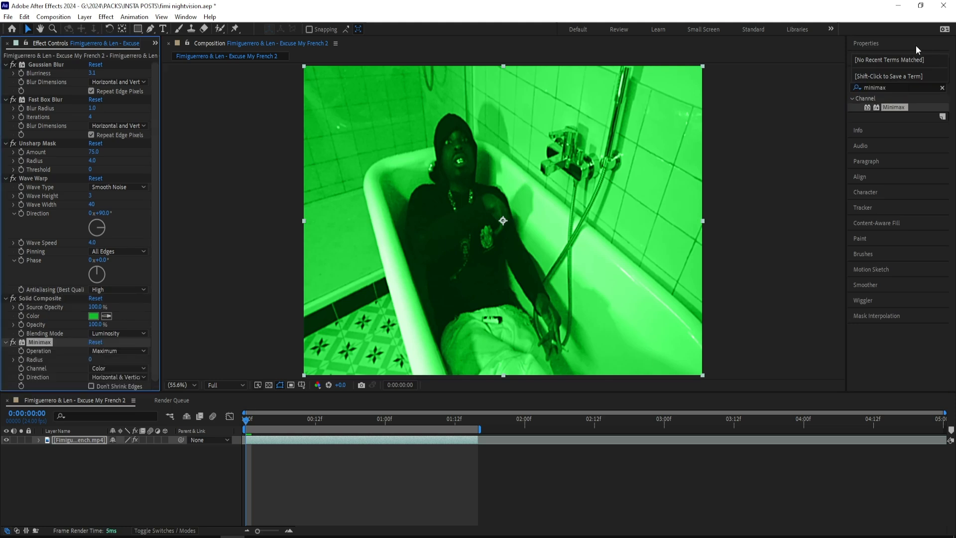
left_click(90, 359)
type("1")
key("Return")
left_click(393, 471)
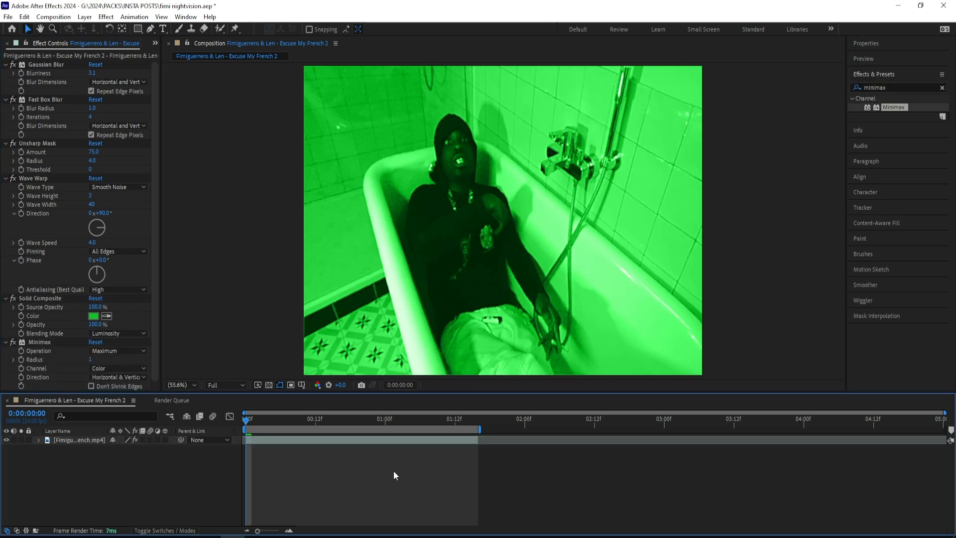
left_click(124, 351)
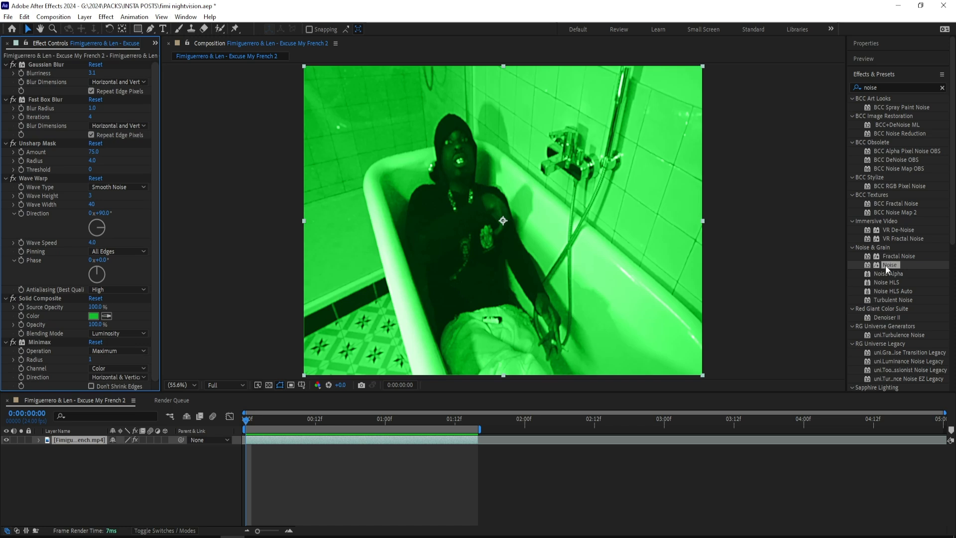
Apply the Noise effect to the video layer and set its amount of noise to 20%
left_click_drag(885, 266, 306, 443)
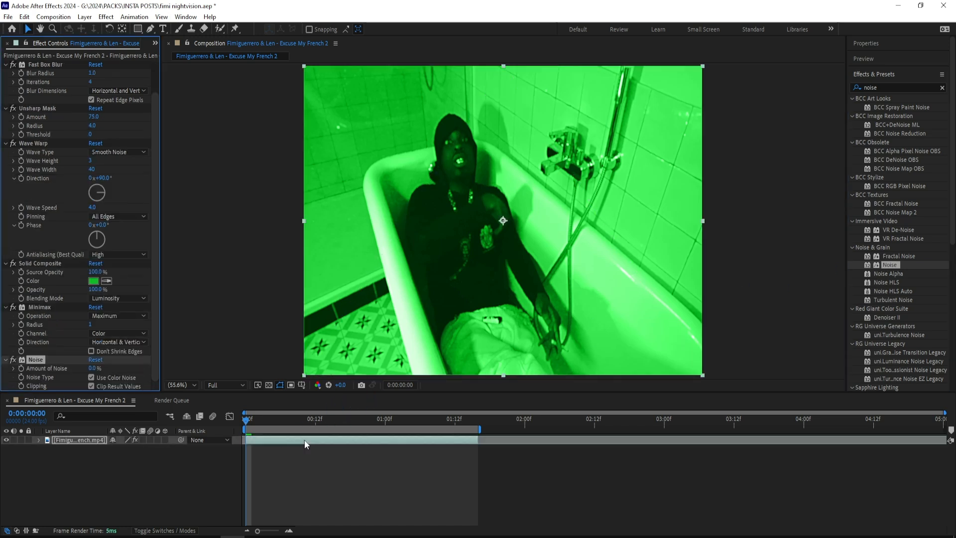
left_click(96, 370)
type("20")
key("Return")
Apply Add Grain to the video layer with its viewing mode on Final Output and an intensity of 0.2
left_click(883, 88)
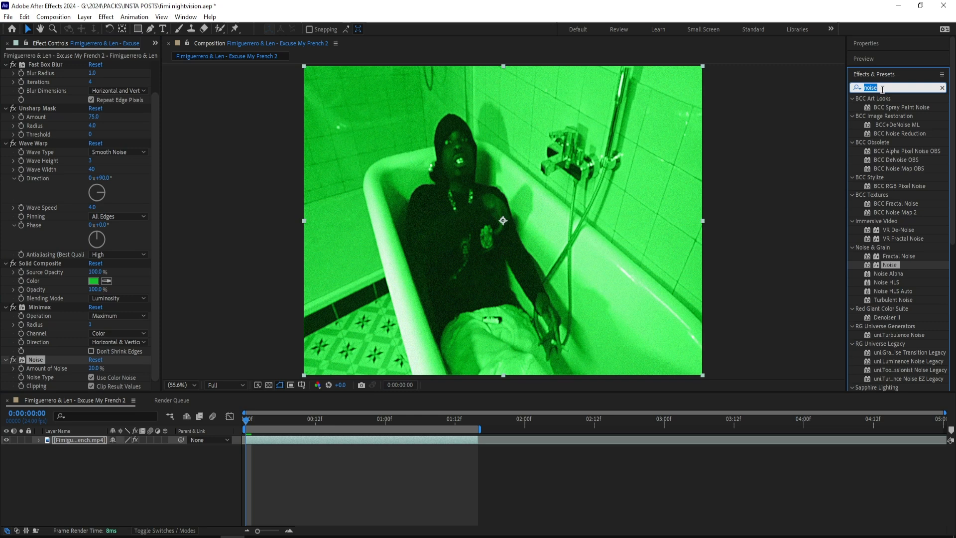
type("add grain")
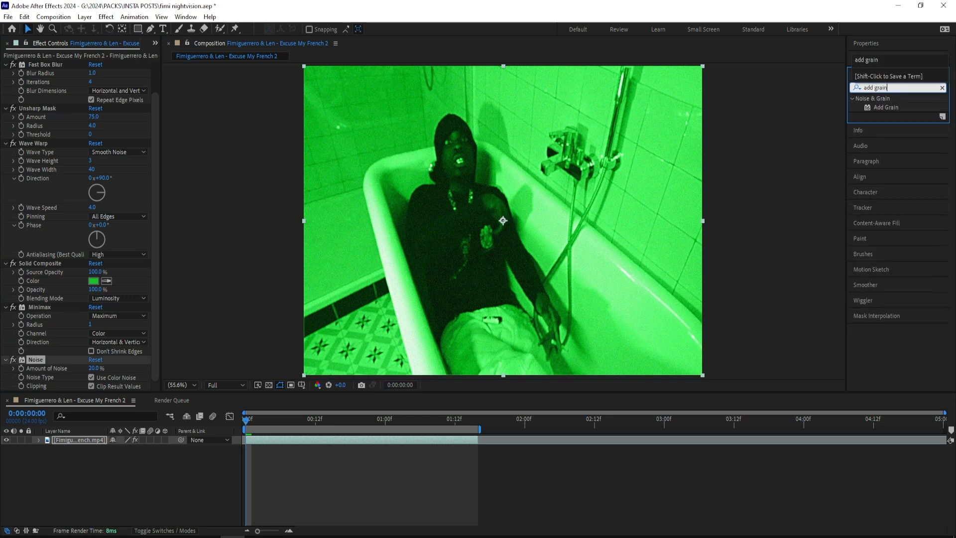
double_click(886, 107)
left_click(118, 281)
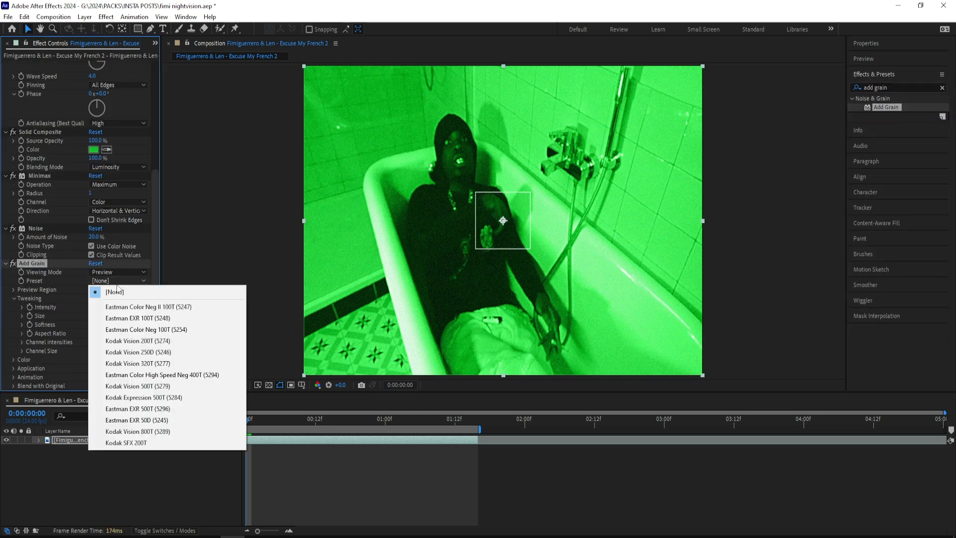
left_click(116, 273)
left_click(121, 306)
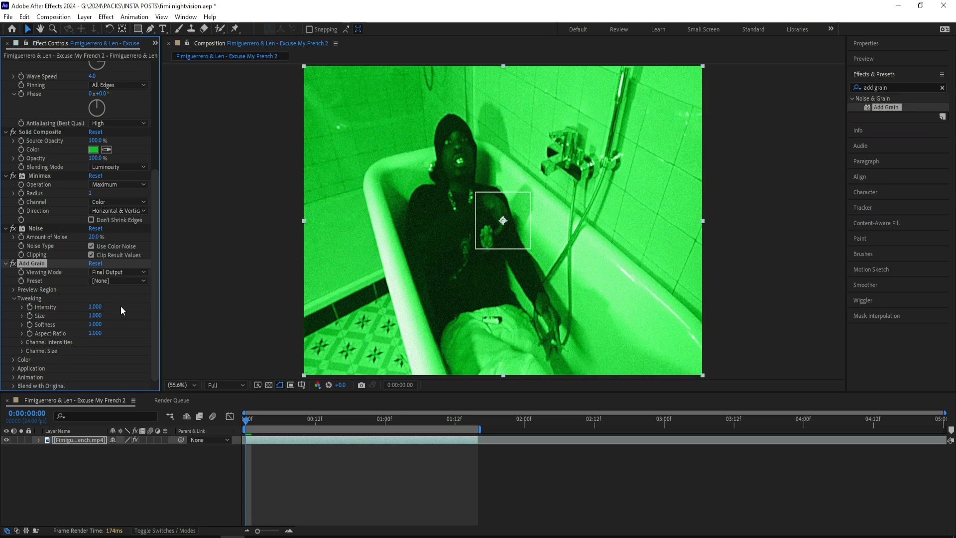
left_click(96, 307)
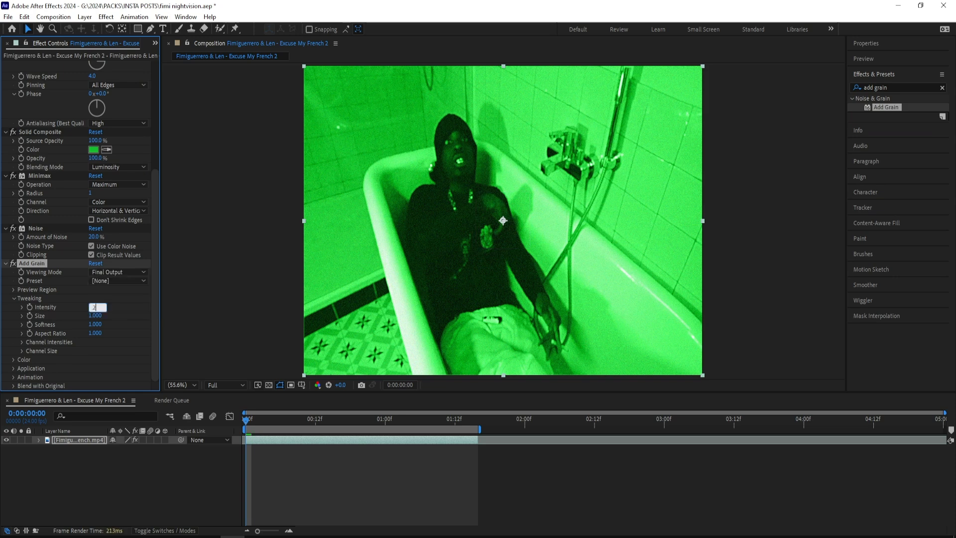
key("Return")
Collapse all effects with Add Grain placed between Fast Box Blur and Unsharp Mask, and preview the clip
key("ctrl+a")
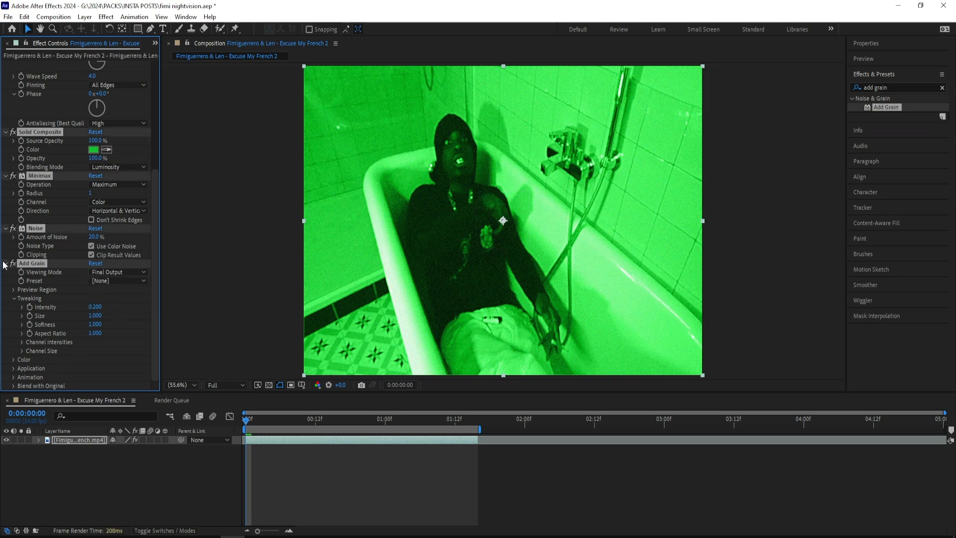
left_click(5, 263)
left_click(249, 420)
key("space")
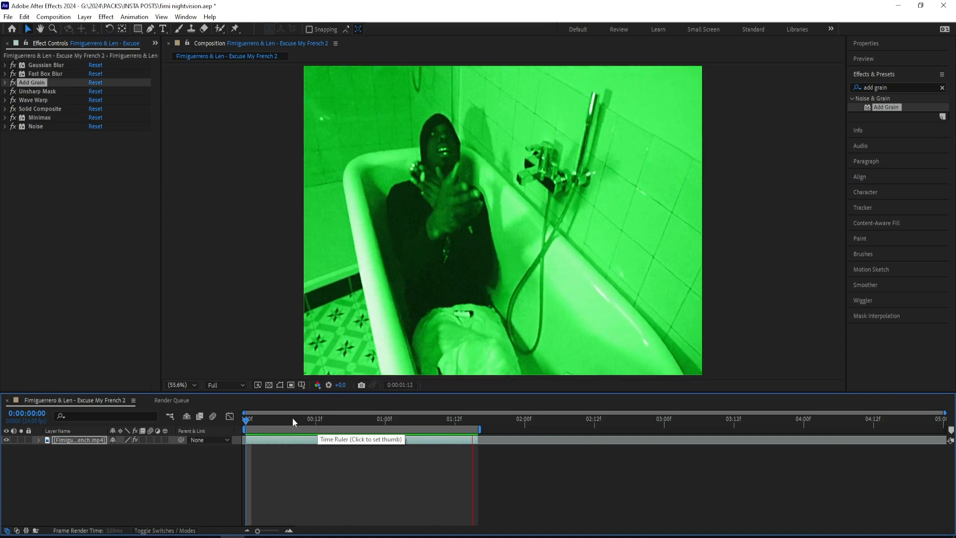
key("space")
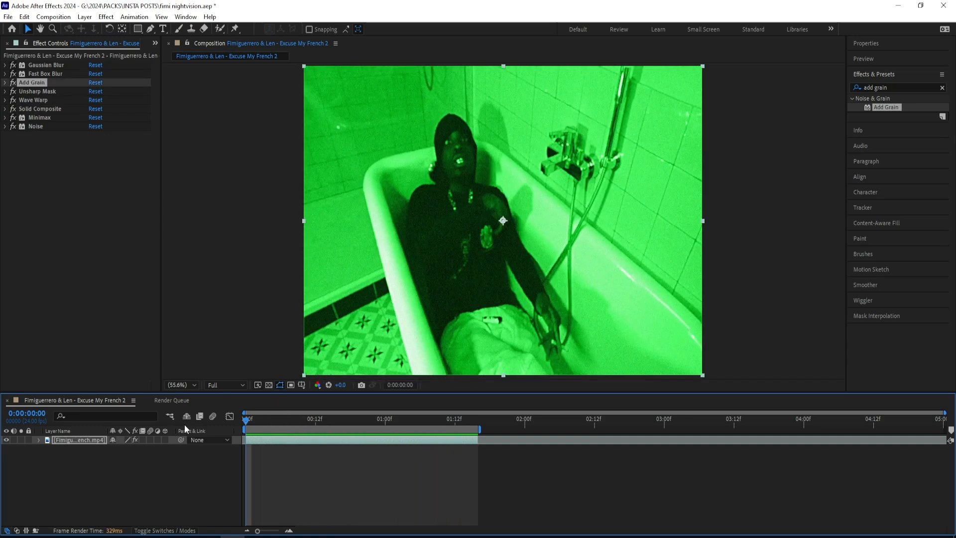
Apply the Venetian Blinds transition effect to the video layer and set its transition completion to 6%
left_click(898, 86)
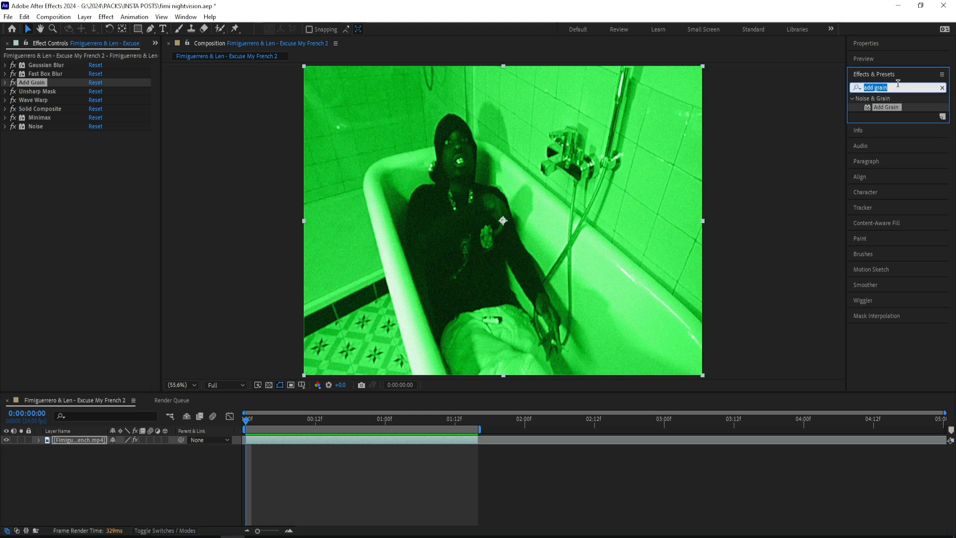
type("venetian bl")
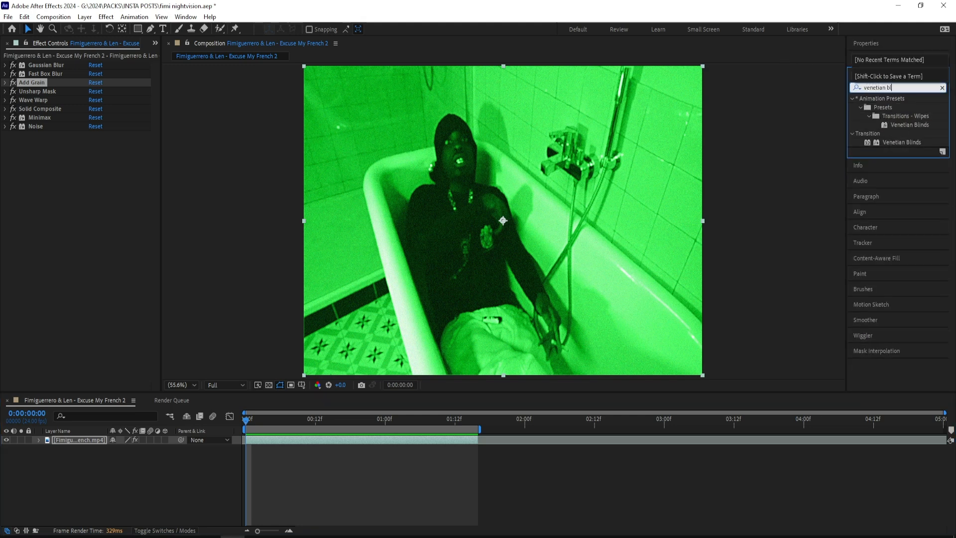
type("inds")
double_click(896, 142)
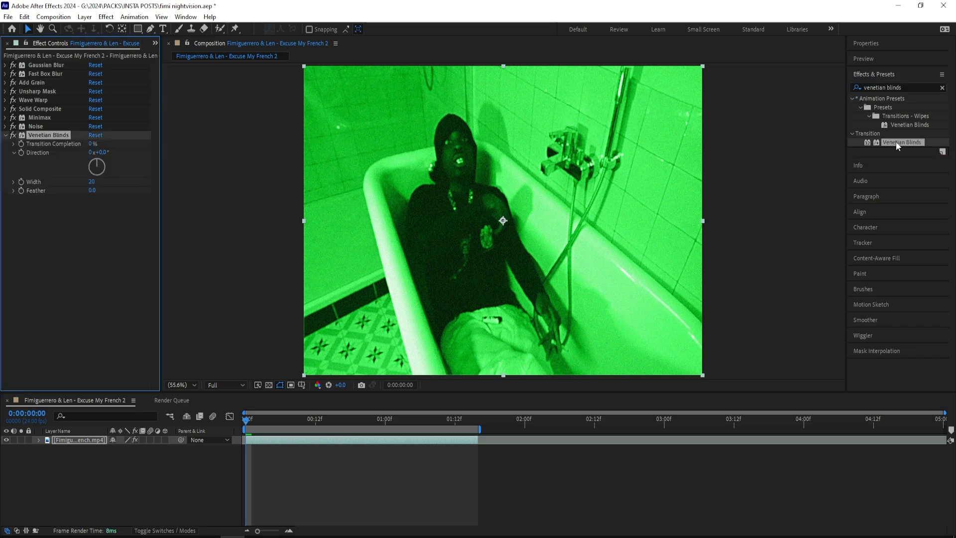
type("6")
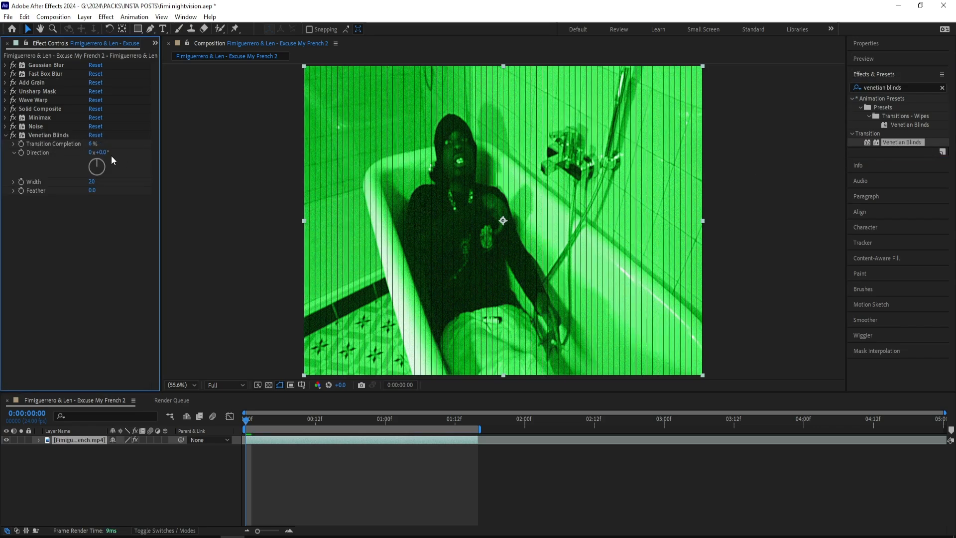
Set Venetian Blinds' direction to 90°, its width to 5 and its feather to 1
left_click(111, 153)
type("90")
key("Return")
left_click(92, 181)
type("5")
key("Return")
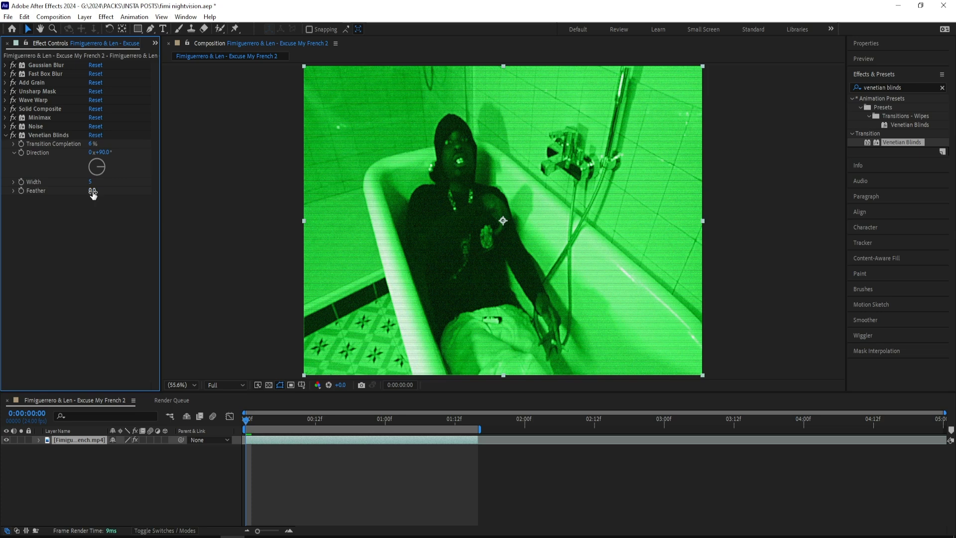
left_click_drag(92, 194, 100, 242)
left_click(299, 406)
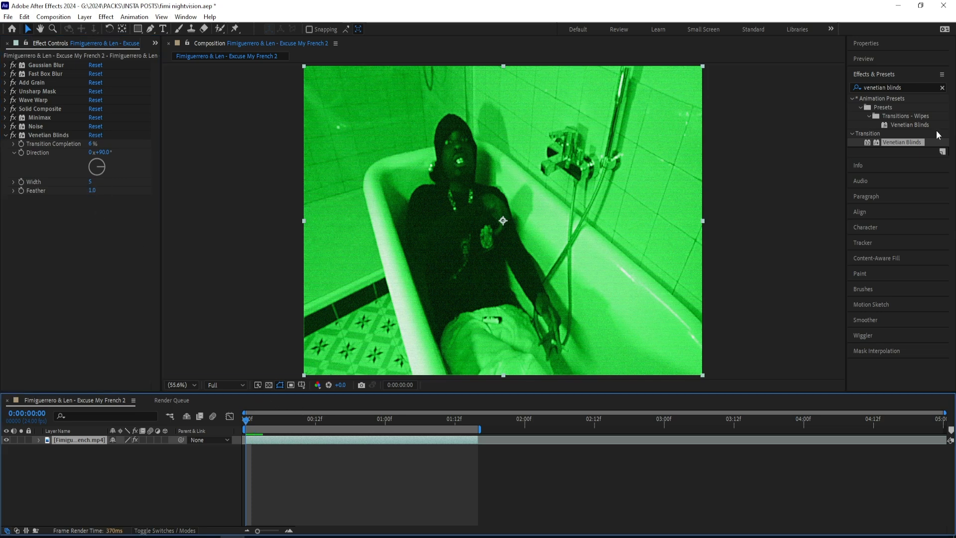
Apply Curves to the video layer and shape the RGB curve into an S with lowered shadows and strongly raised highlights
left_click(901, 86)
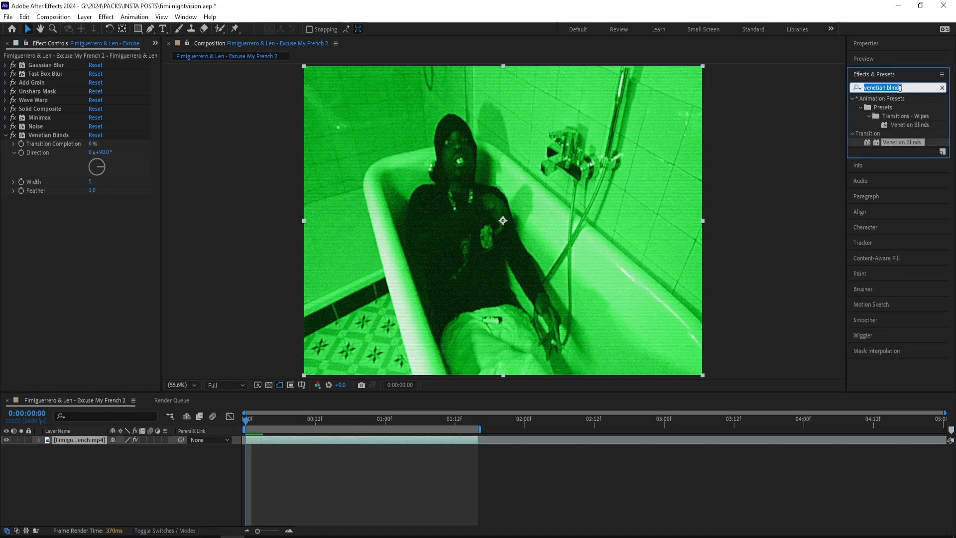
type("curve")
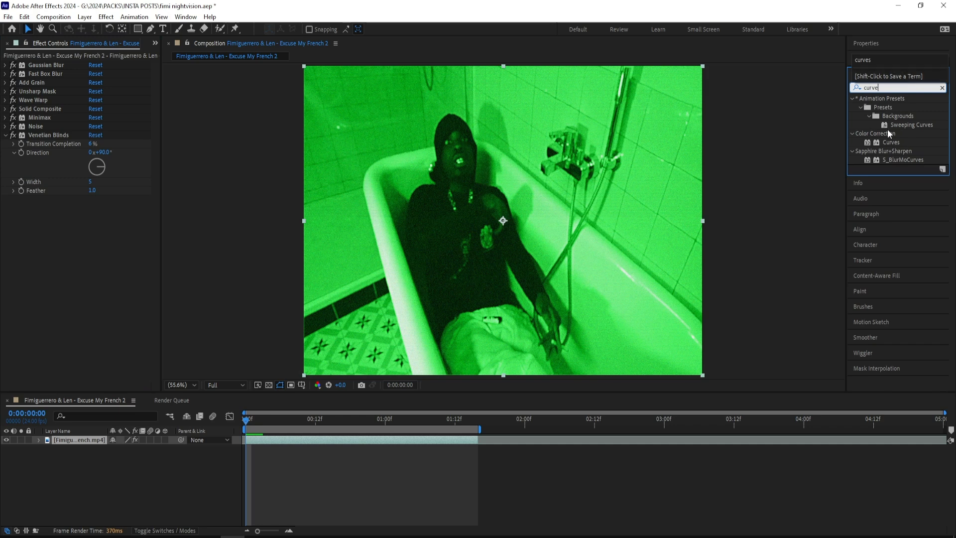
double_click(891, 142)
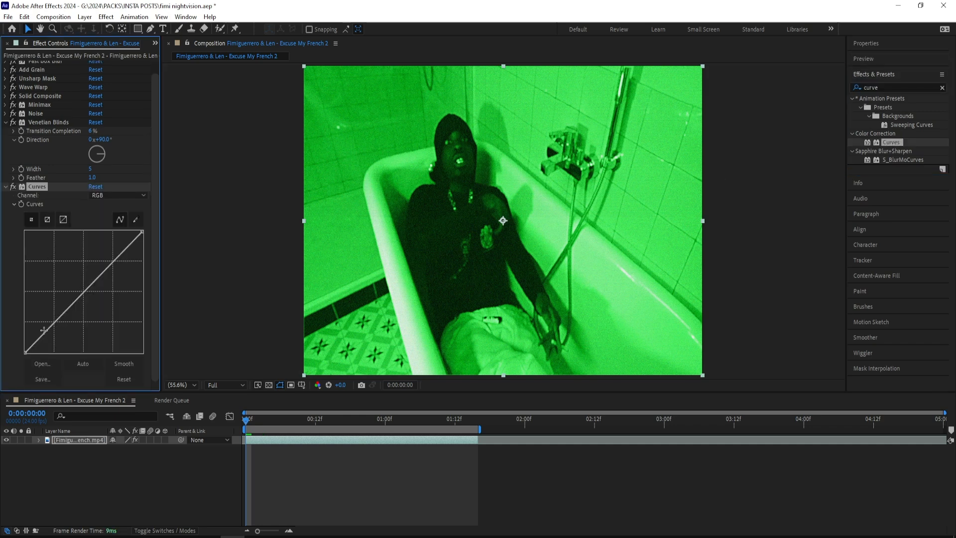
left_click_drag(44, 330, 49, 336)
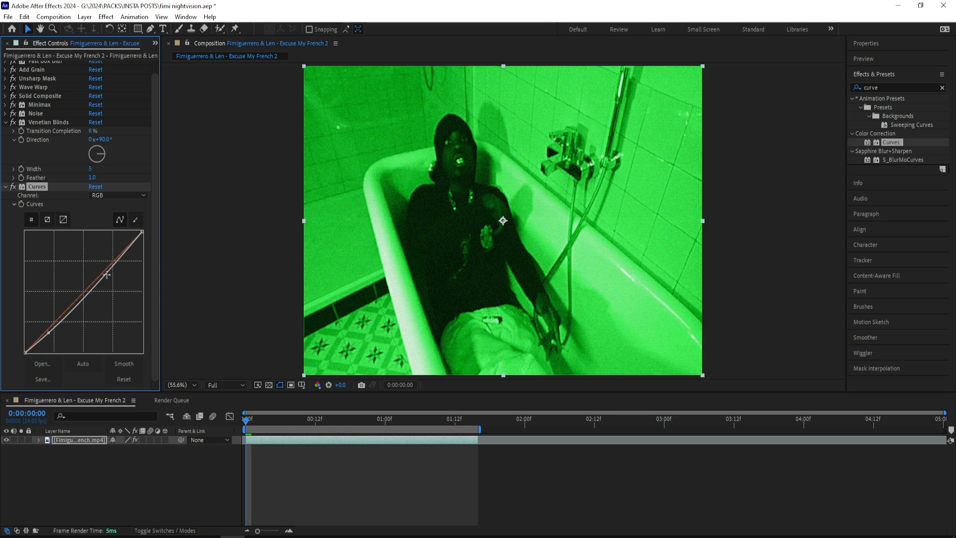
left_click_drag(107, 274, 87, 262)
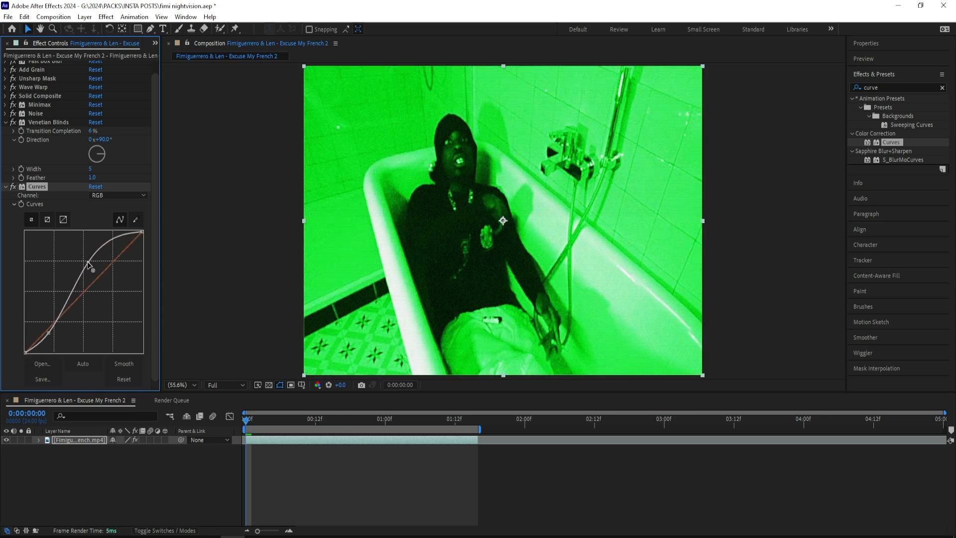
Apply Hue/Saturation to the video layer and set its master saturation to -45
left_click(886, 87)
key("BackSpace")
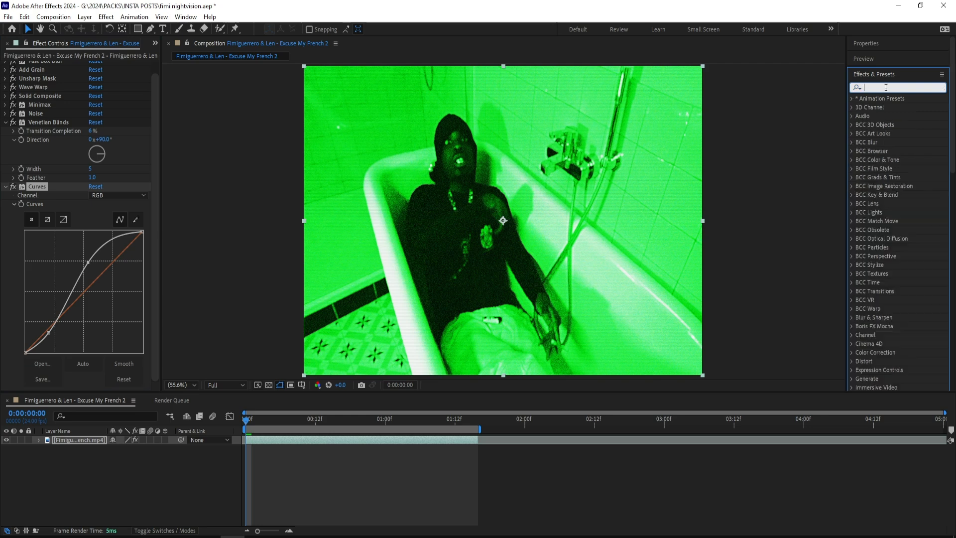
type("hue/sa")
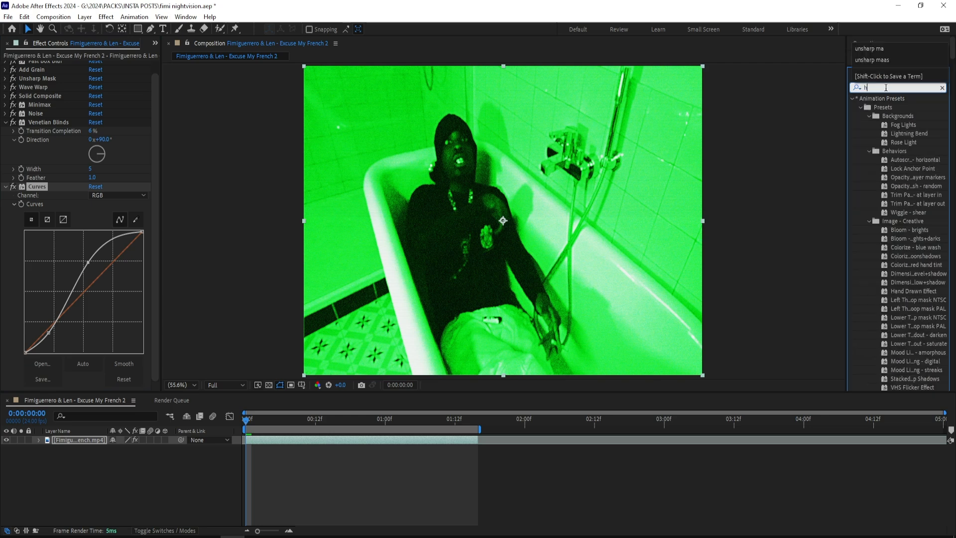
key("Return")
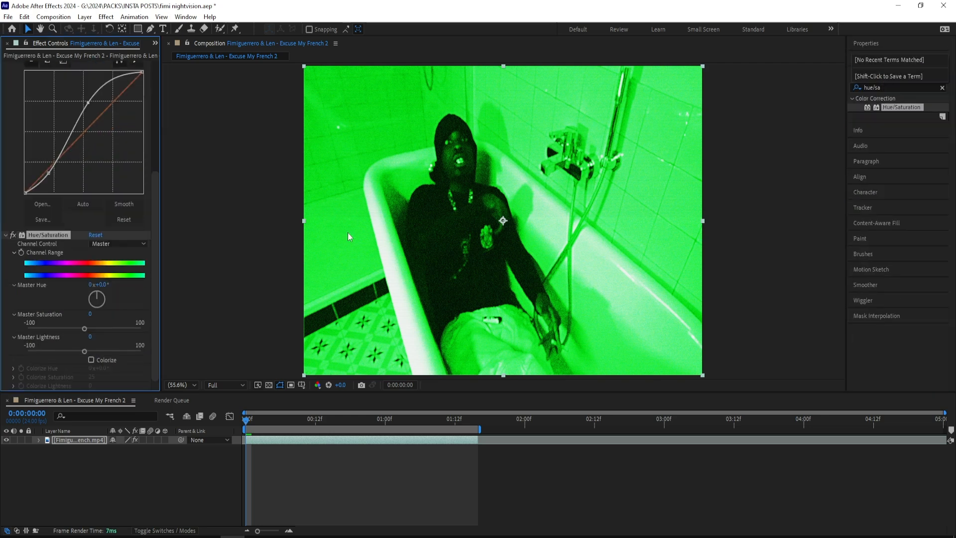
left_click_drag(77, 330, 53, 327)
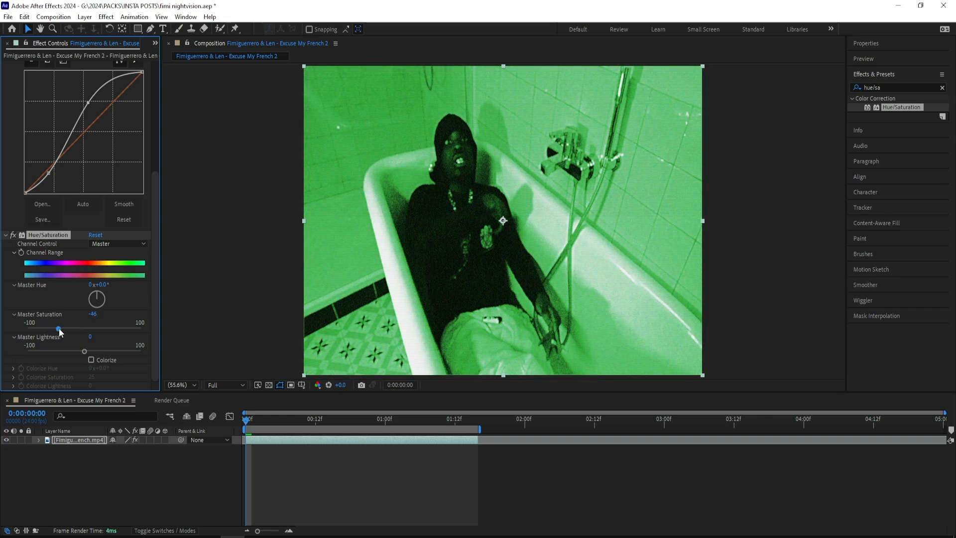
left_click_drag(59, 327, 59, 327)
Apply CC Vignette to the video layer with an amount of 202 and an angle of view of 40
left_click(891, 87)
type("cc vigne")
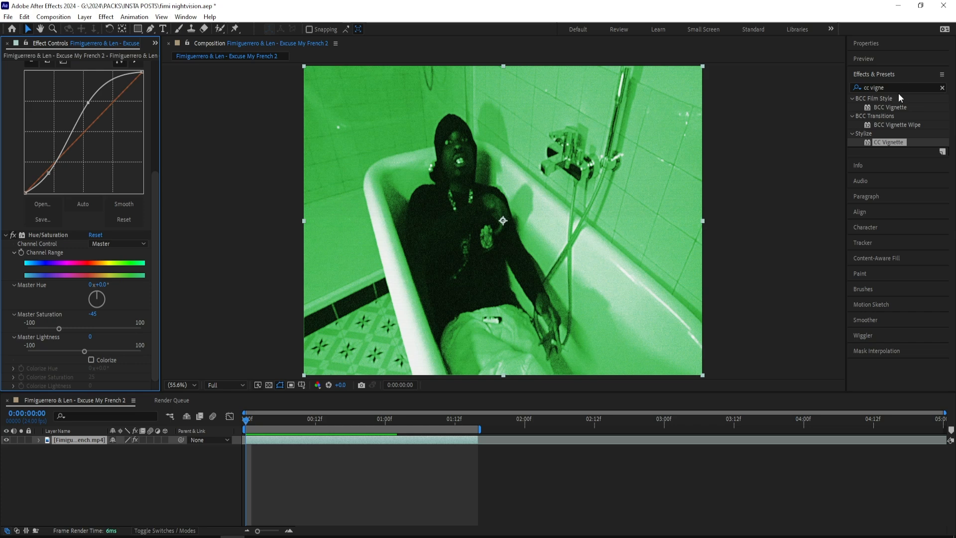
double_click(892, 142)
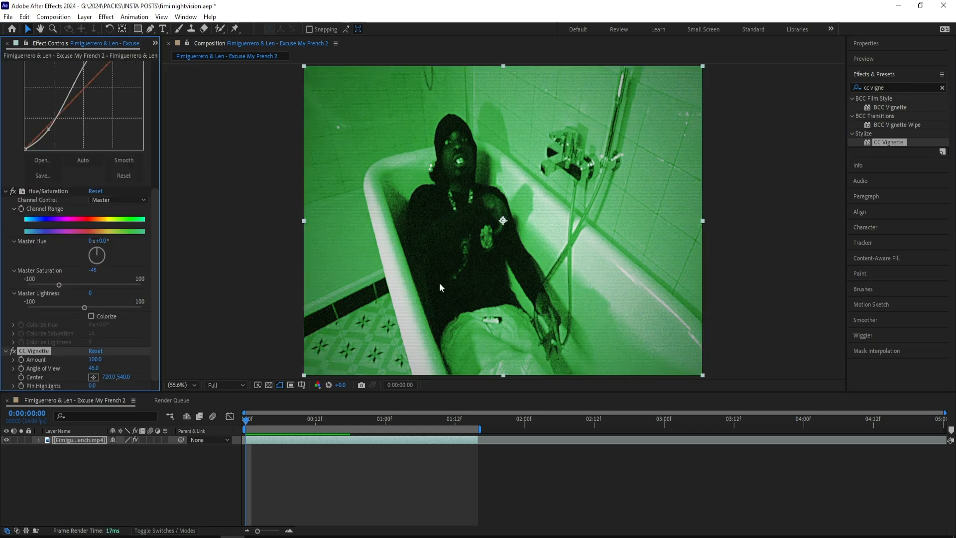
left_click(96, 360)
type("245")
left_click_drag(95, 359, 74, 363)
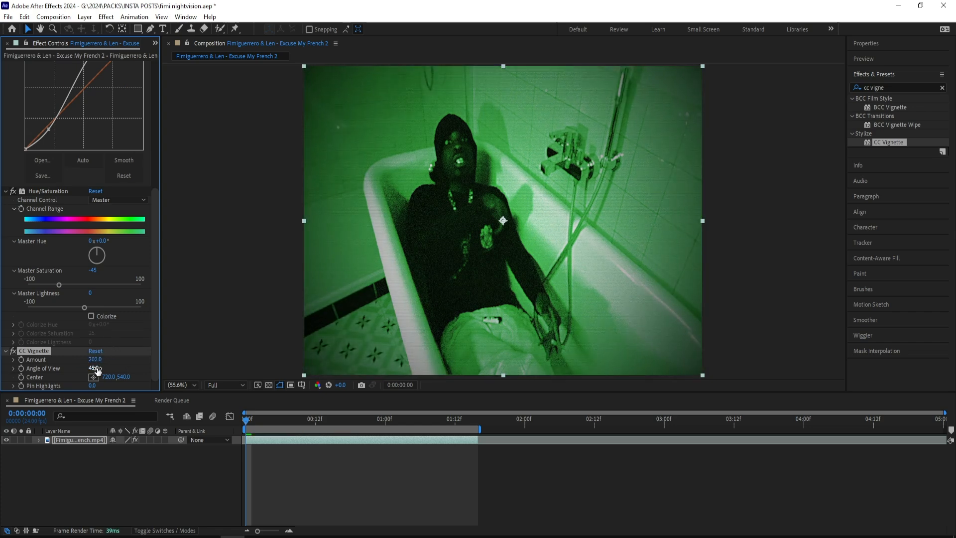
left_click(96, 368)
type("40")
key("Return")
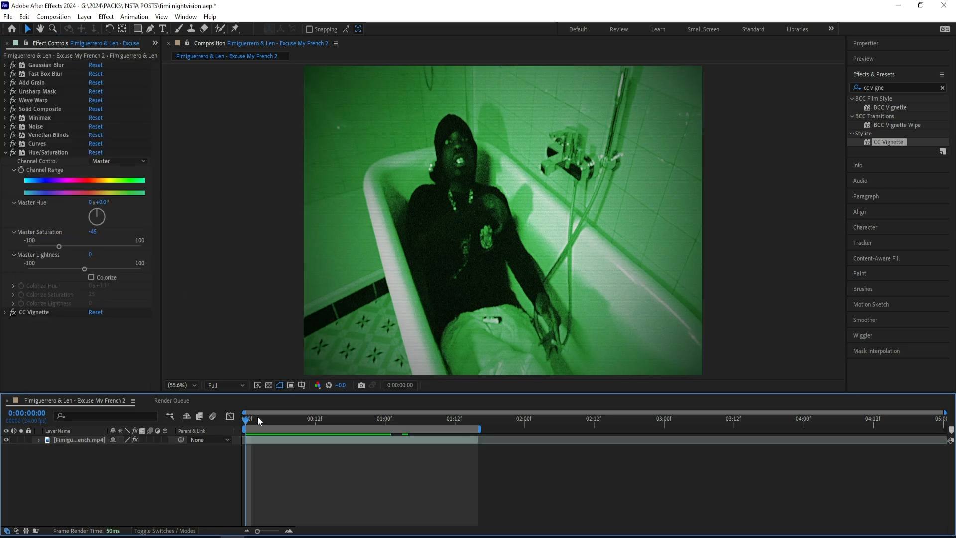
Reduce Hue/Saturation's master saturation to -61 and replay the clip from the start to check the look
key("space")
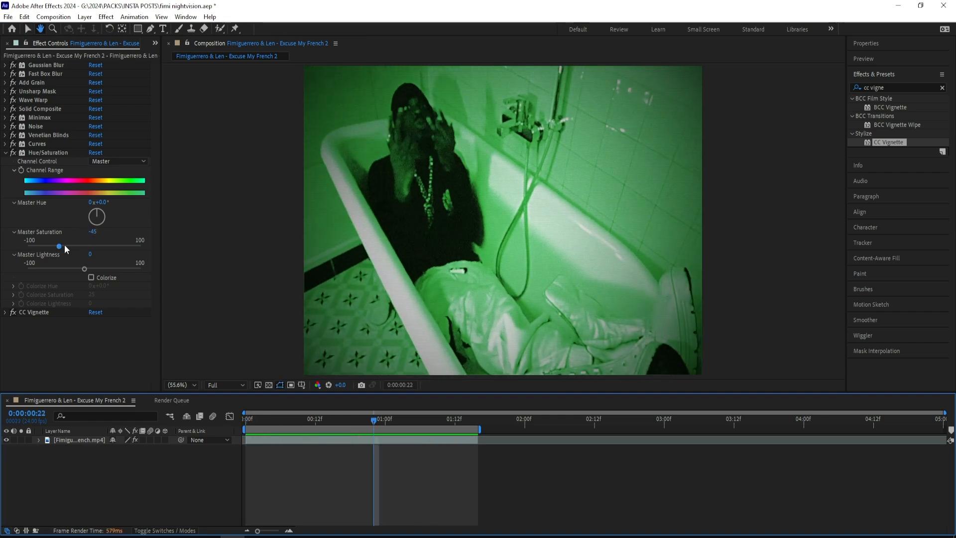
left_click_drag(59, 244, 50, 245)
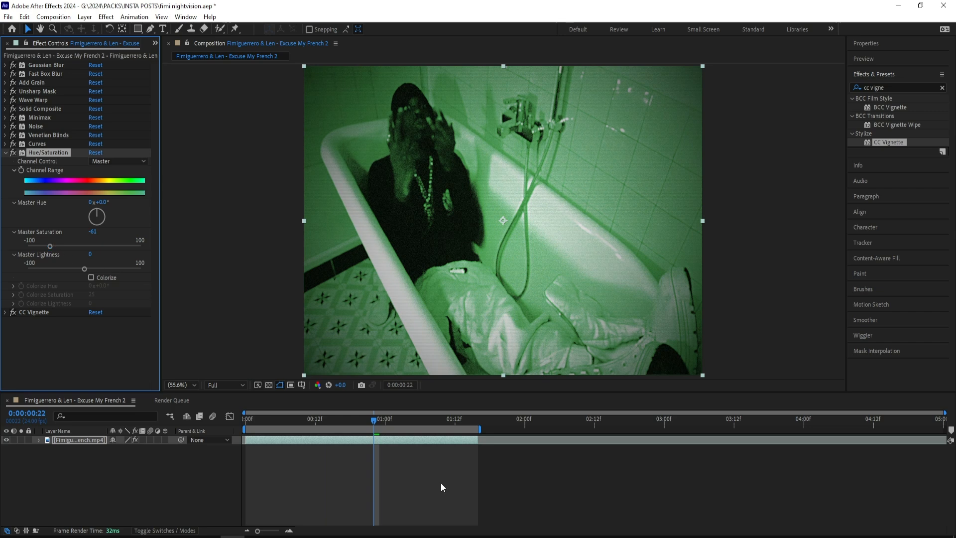
left_click_drag(372, 421, 195, 431)
key("space")
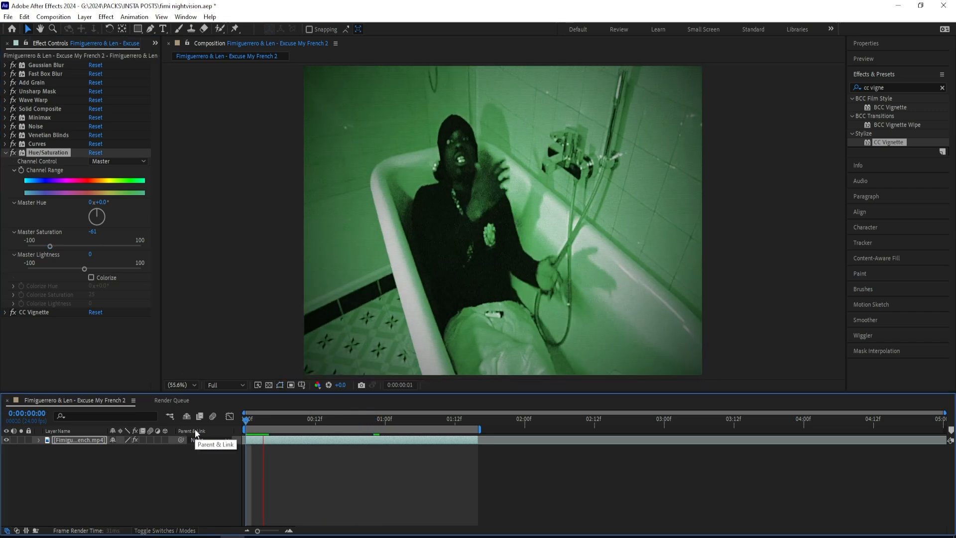
Search the effects for Posterize Time and apply the standard version from the Time category to the video layer
left_click(908, 88)
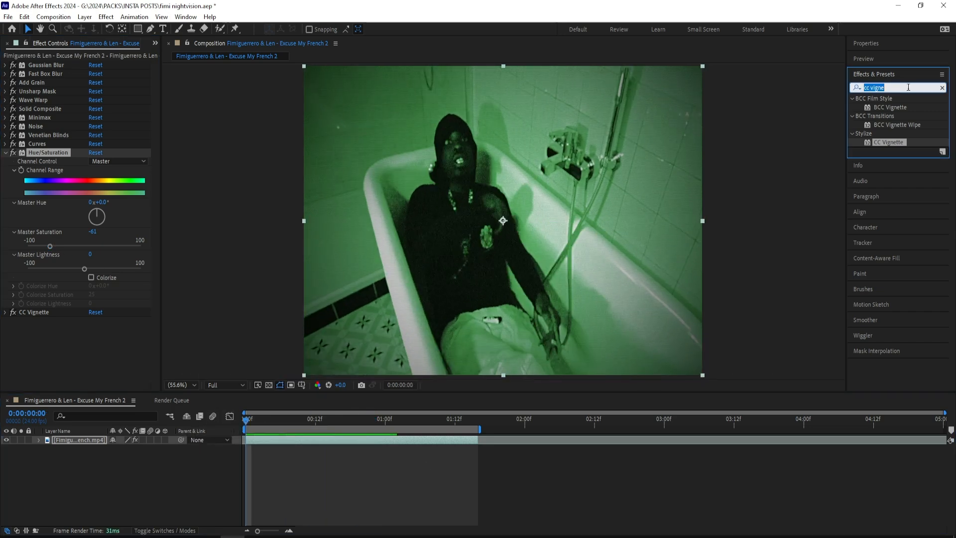
type("posterize timne")
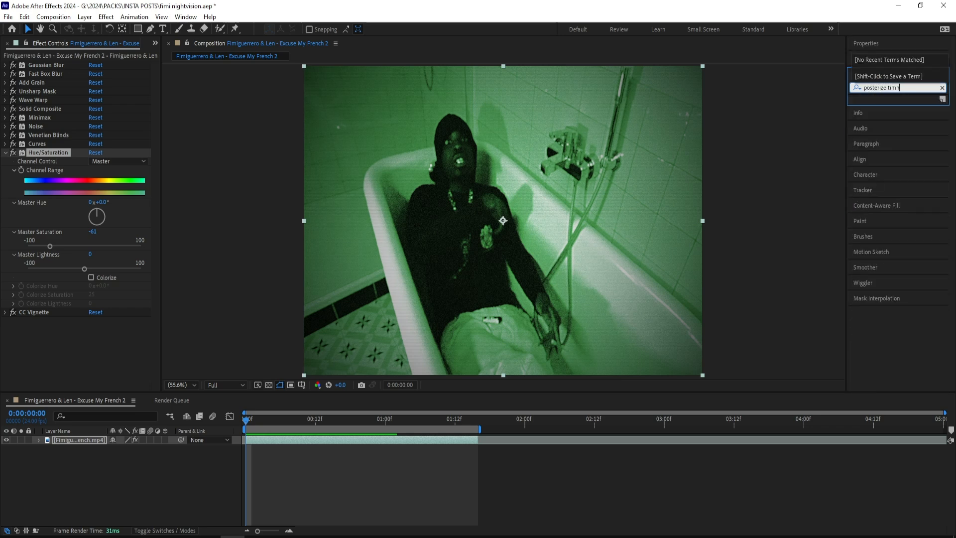
key("BackSpace")
key("BackSpace")
type("me")
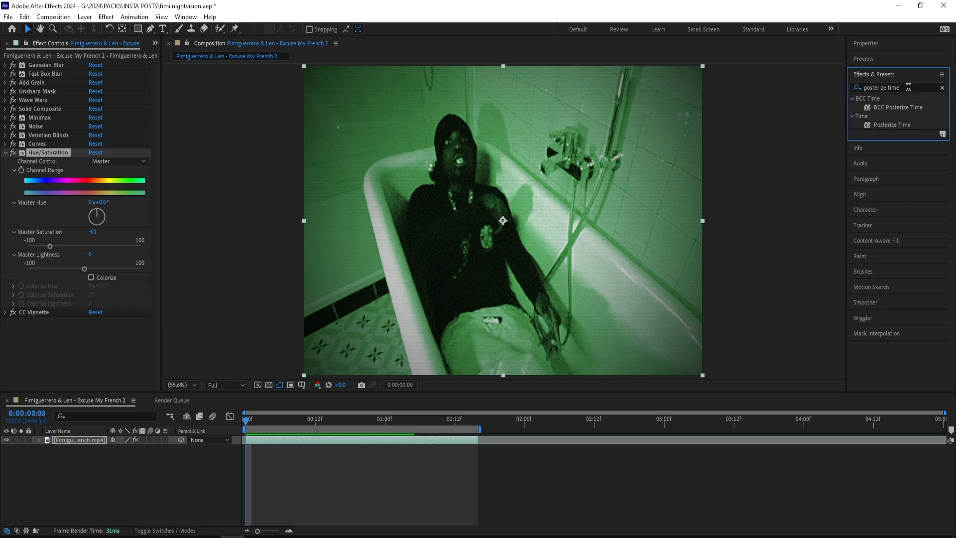
double_click(891, 124)
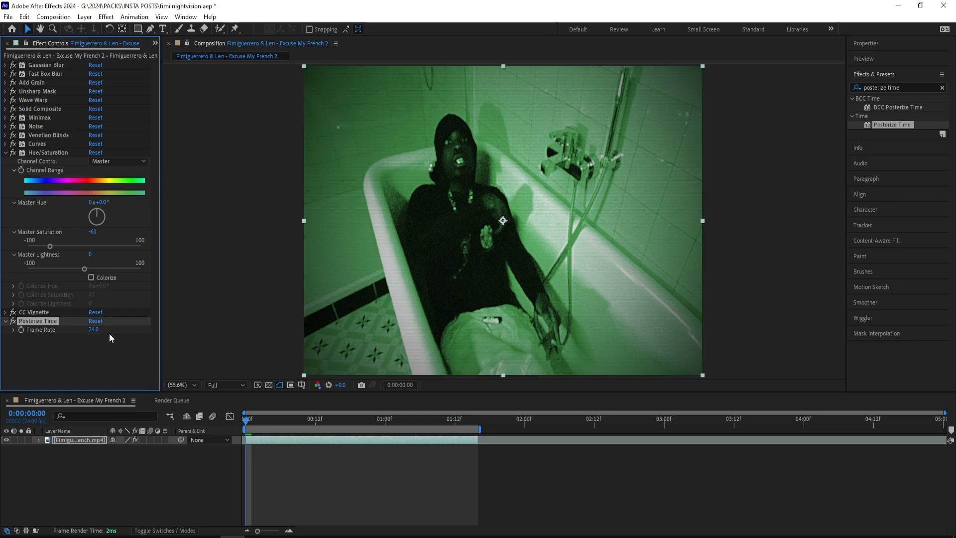
Set Posterize Time's frame rate to 7 and scrub through the clip's first frames to check the transition
left_click(94, 330)
type("7")
key("Return")
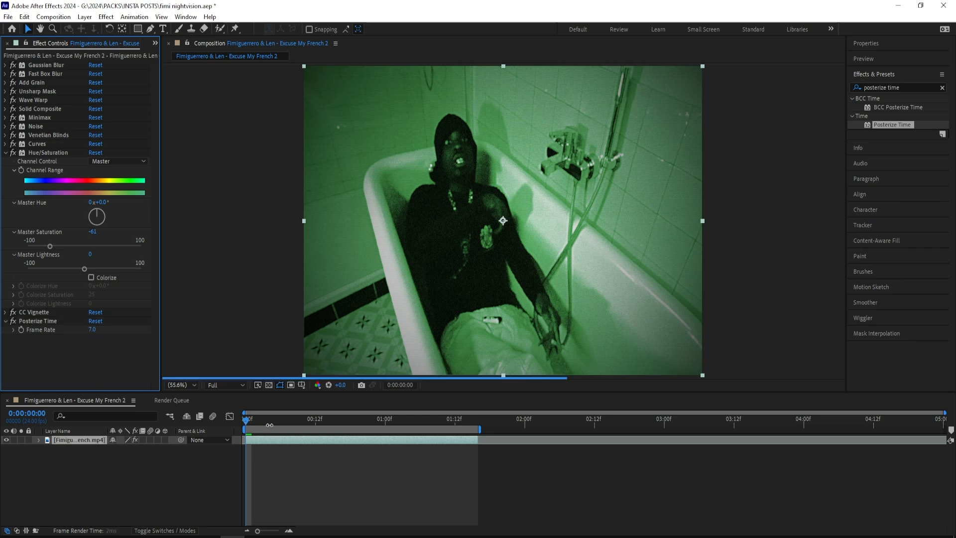
left_click(250, 419)
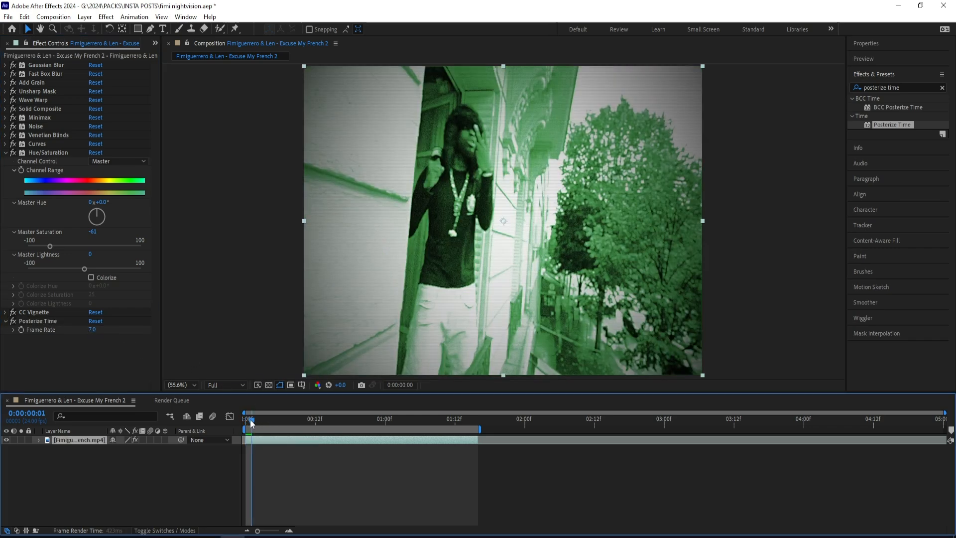
left_click_drag(252, 420, 229, 421)
left_click_drag(246, 423, 252, 427)
Keyframe Posterize Time's frame rate at 7 on frame 1 and at 24 on frame 0
left_click(93, 330)
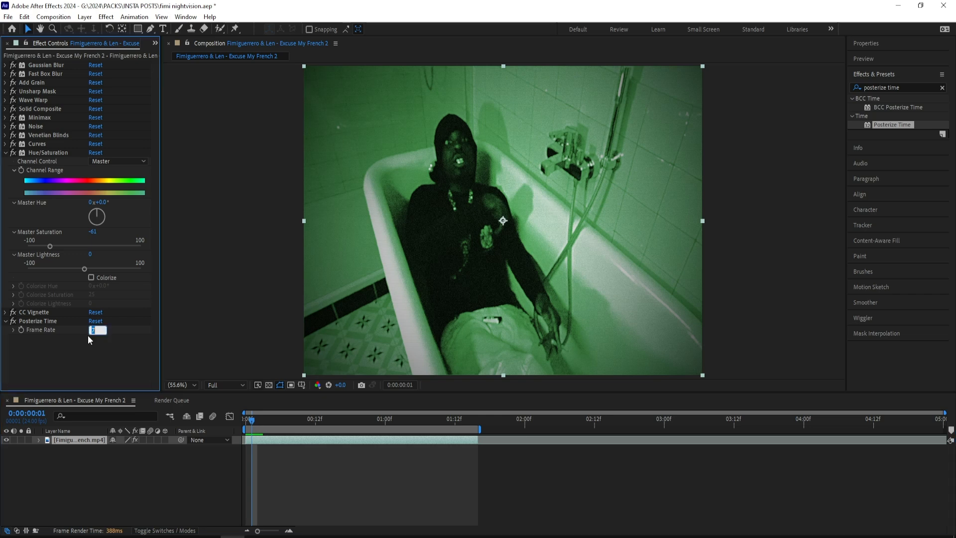
left_click(21, 330)
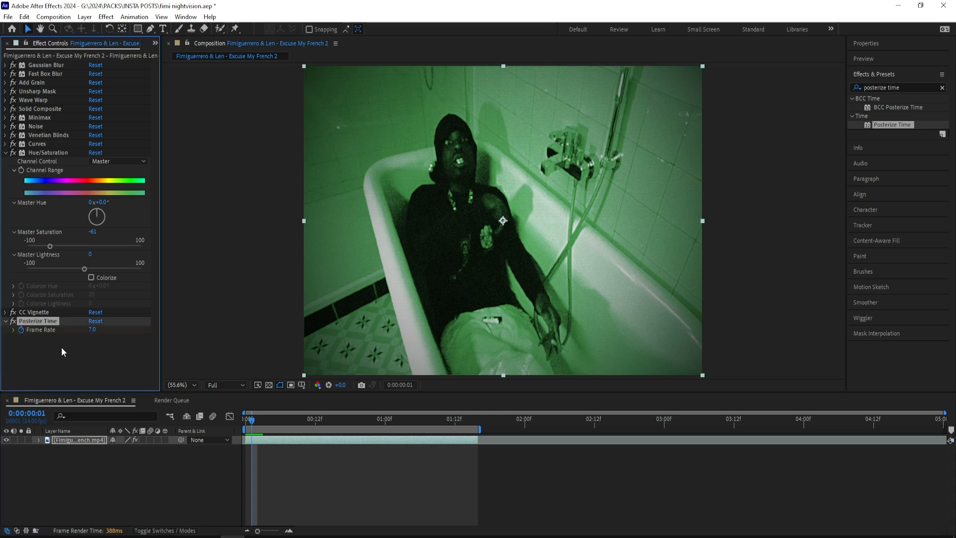
left_click_drag(255, 419, 246, 419)
left_click(93, 330)
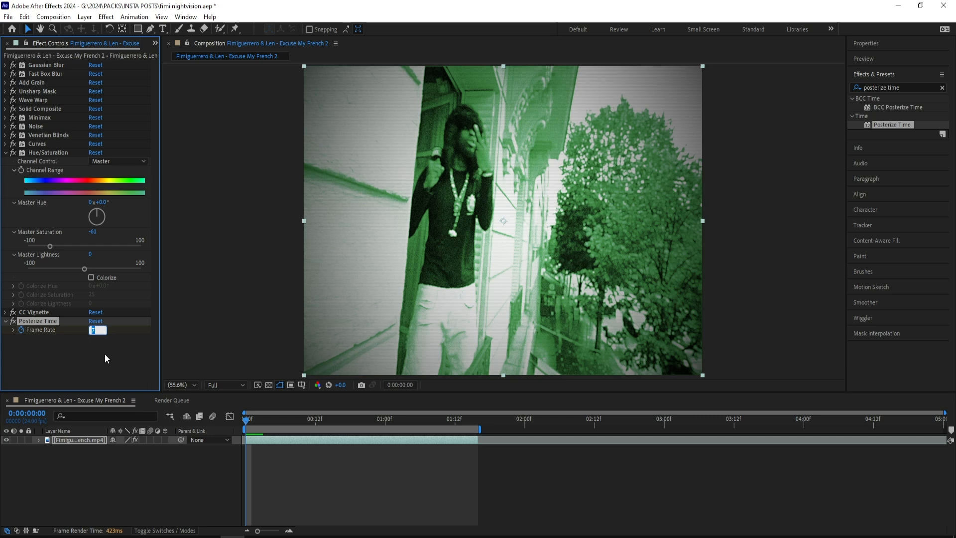
type("24")
key("Return")
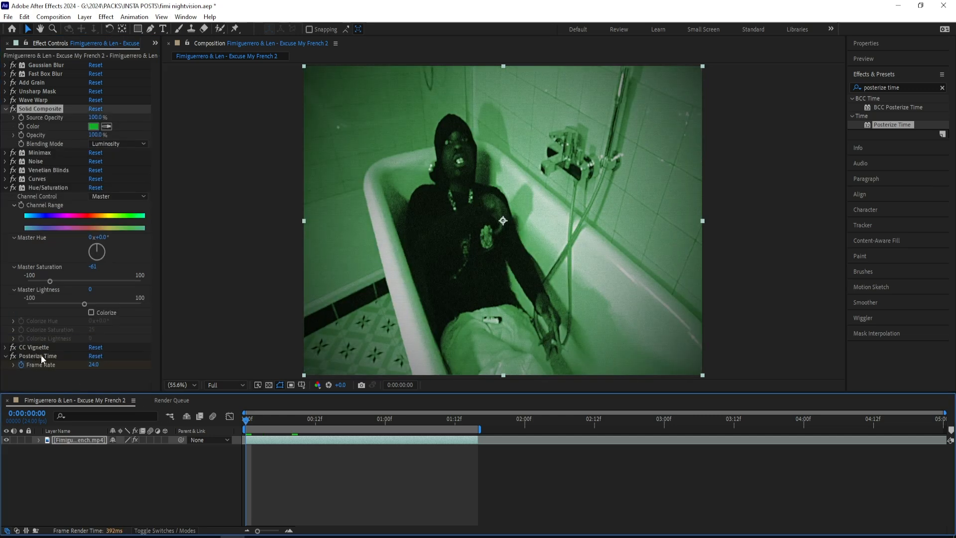
Preview the clip, search the effects for Echo, and apply the Time category's Echo to the video layer
key("space")
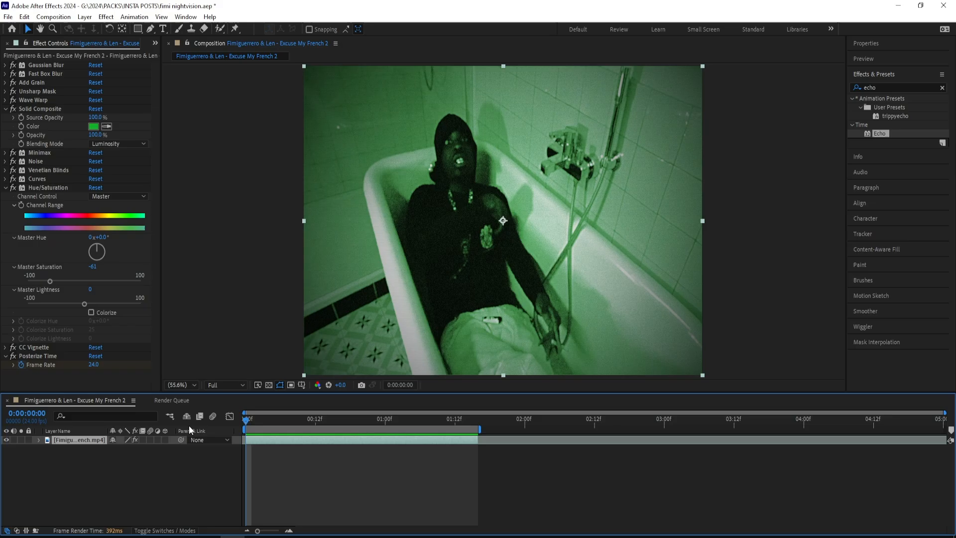
key("space")
key("space")
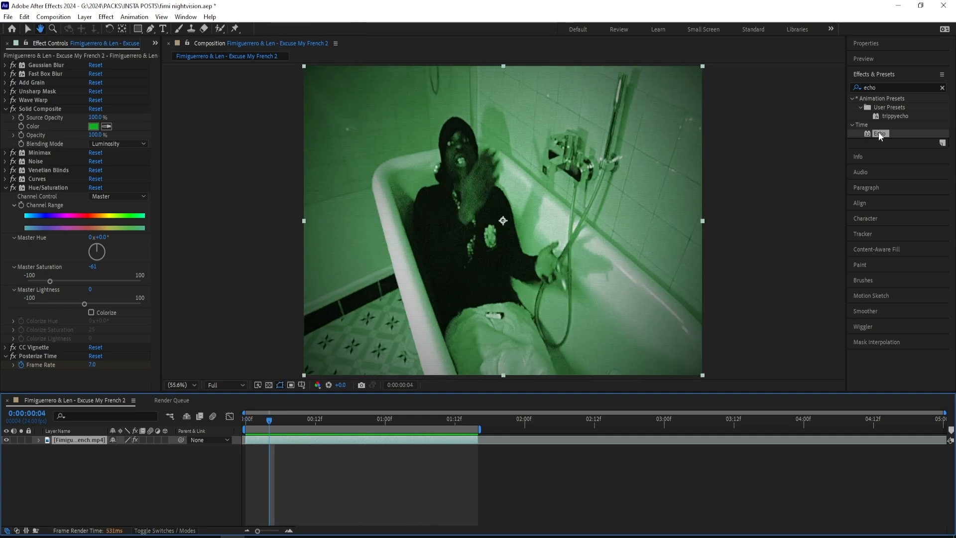
left_click_drag(880, 133, 268, 437)
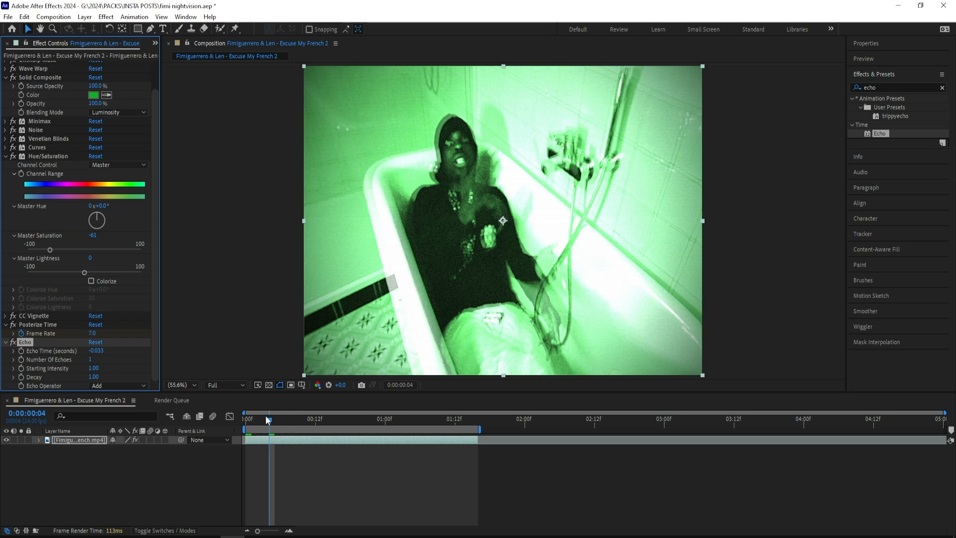
Configure Echo with 3 echoes, a starting intensity of 0.63, a decay of 0.80 and the Screen operator
left_click(129, 363)
mouse_move(94, 368)
left_mouse_down()
mouse_move(78, 376)
mouse_move(88, 368)
left_mouse_up()
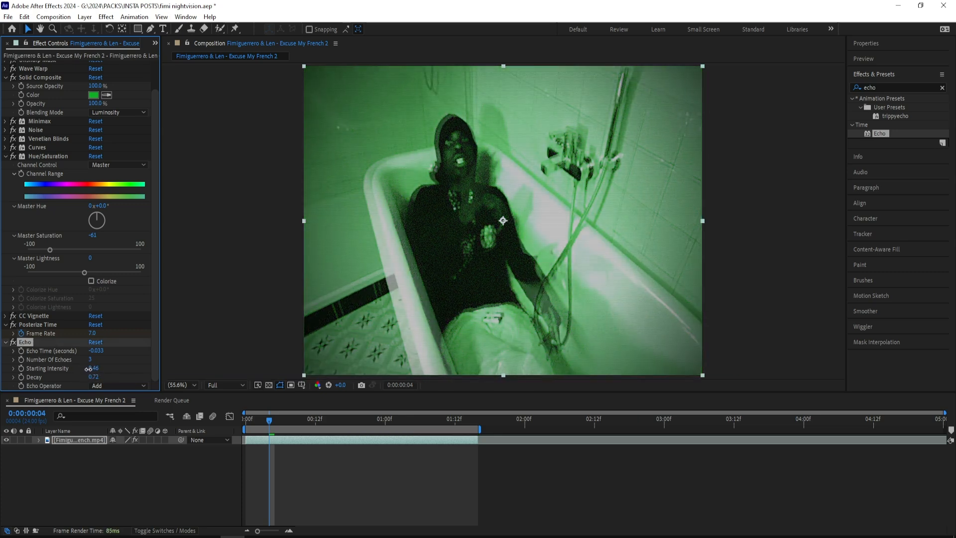
key("ctrl+z")
key("ctrl+z")
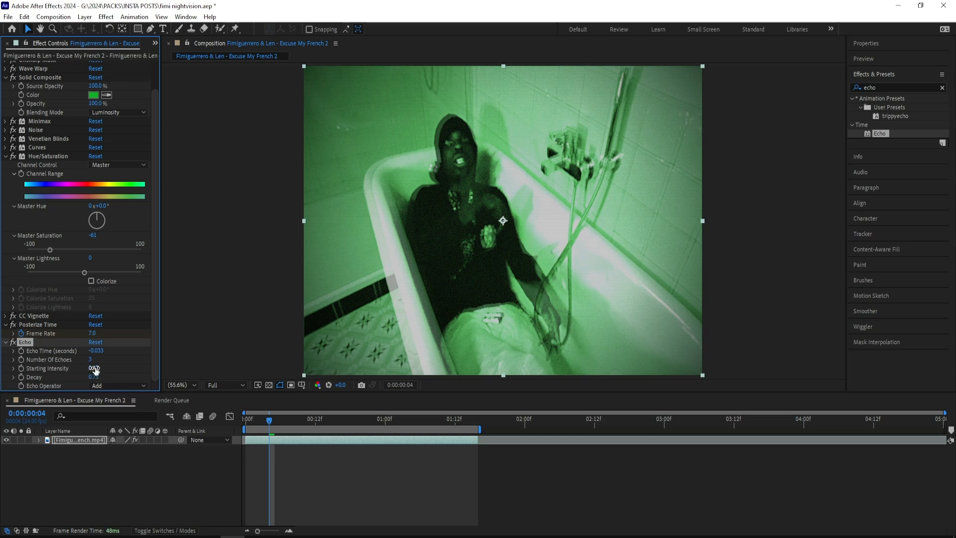
mouse_move(95, 369)
left_mouse_down()
mouse_move(86, 369)
mouse_move(100, 378)
left_mouse_up()
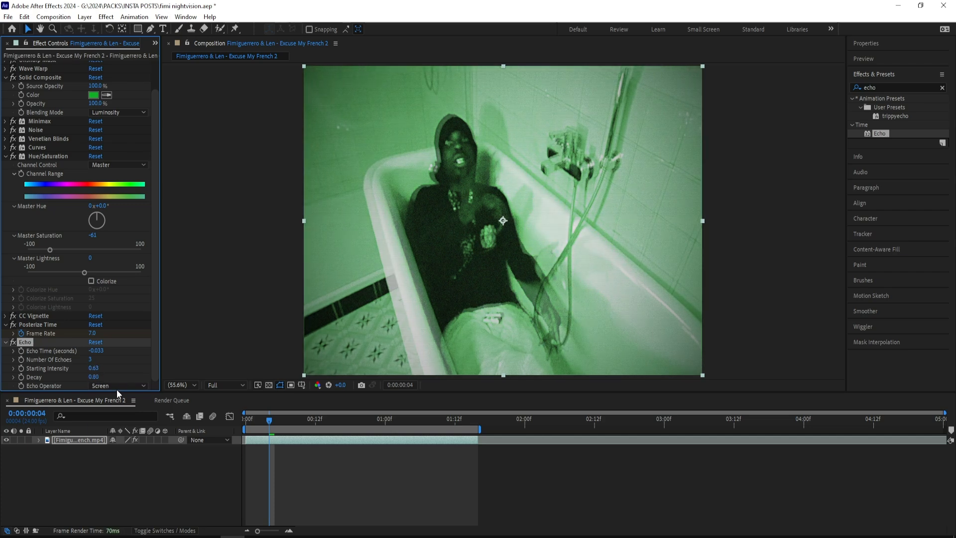
left_click(116, 387)
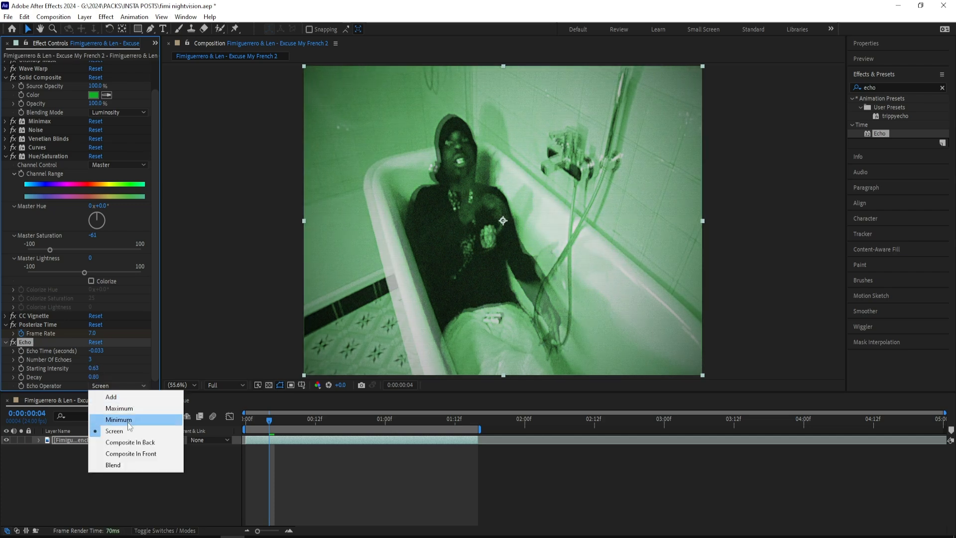
left_click(129, 369)
Preview the echo trails, lower Echo's starting intensity to 0.53 and decay to 0.75, and return to the first frame
left_click(272, 419)
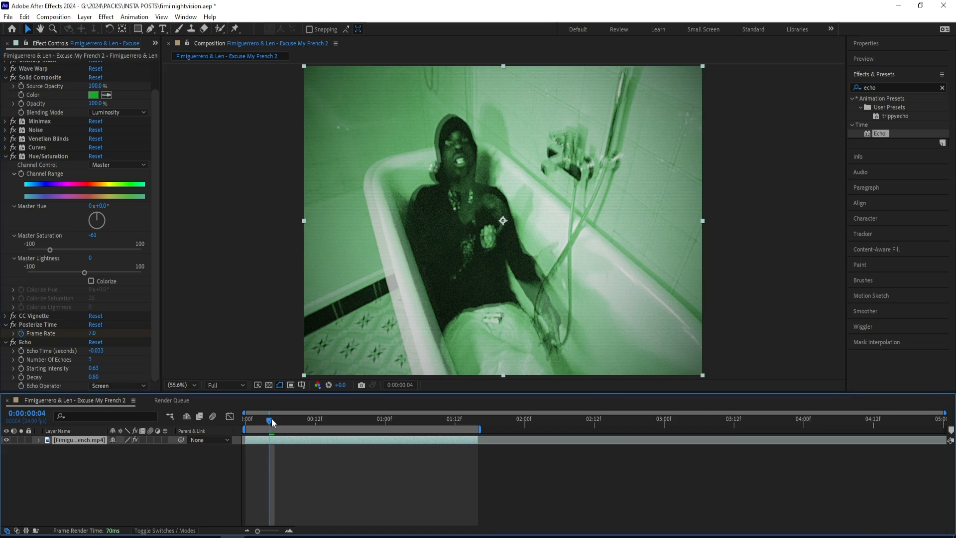
key("space")
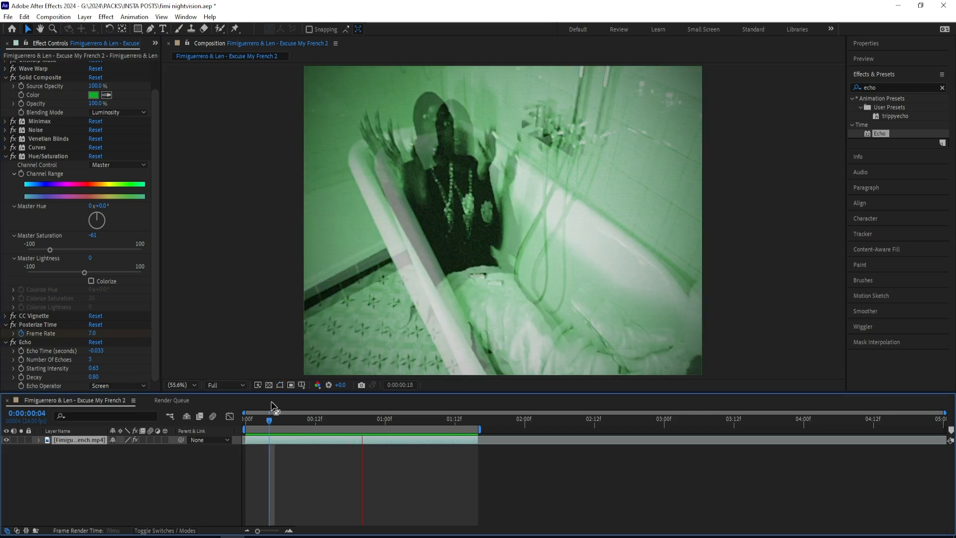
key("space")
left_click_drag(257, 417, 232, 425)
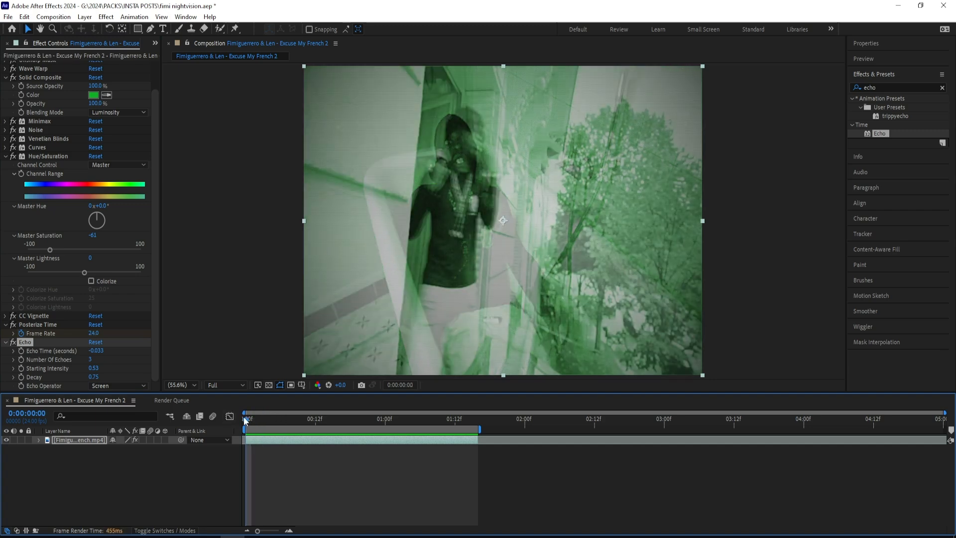
Keyframe Echo's number of echoes at 3 on frame 3 and at 0 on frame 0, and preview the result
left_click_drag(249, 421, 263, 425)
left_click(20, 360)
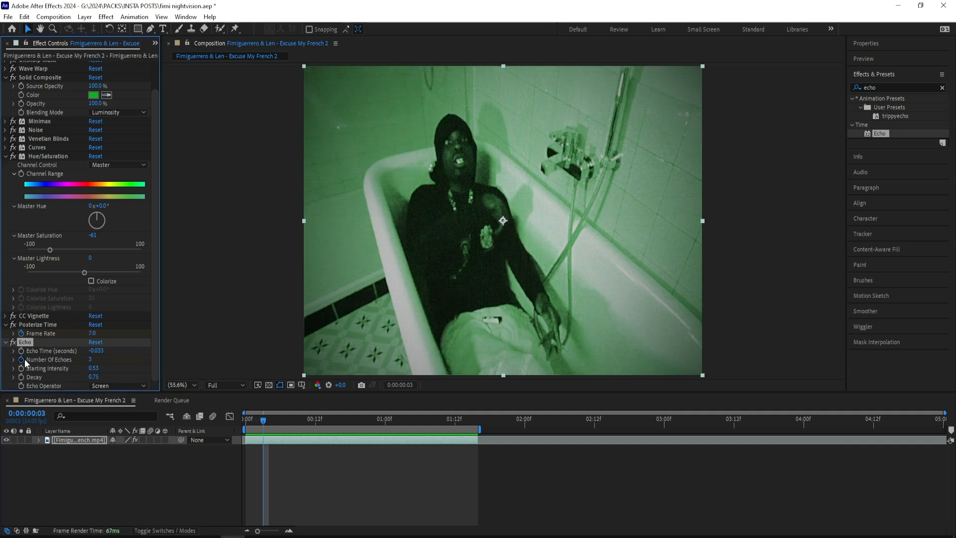
left_click_drag(271, 420, 245, 421)
left_click(90, 360)
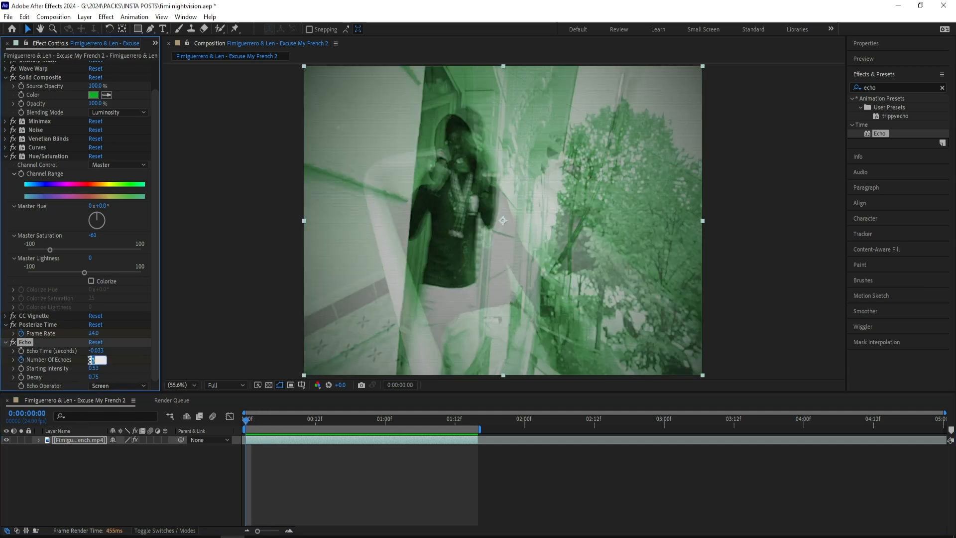
type("0")
key("Return")
key("space")
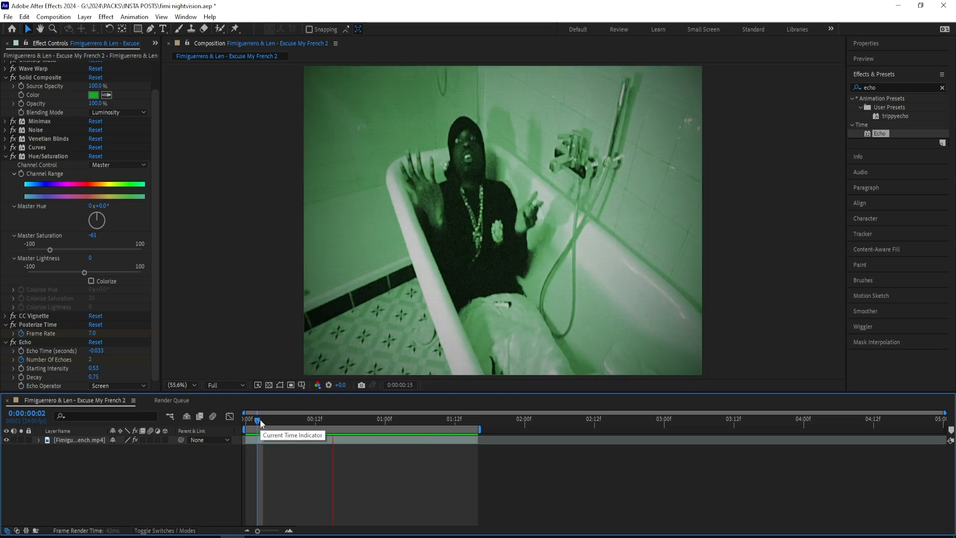
left_click_drag(259, 419, 227, 423)
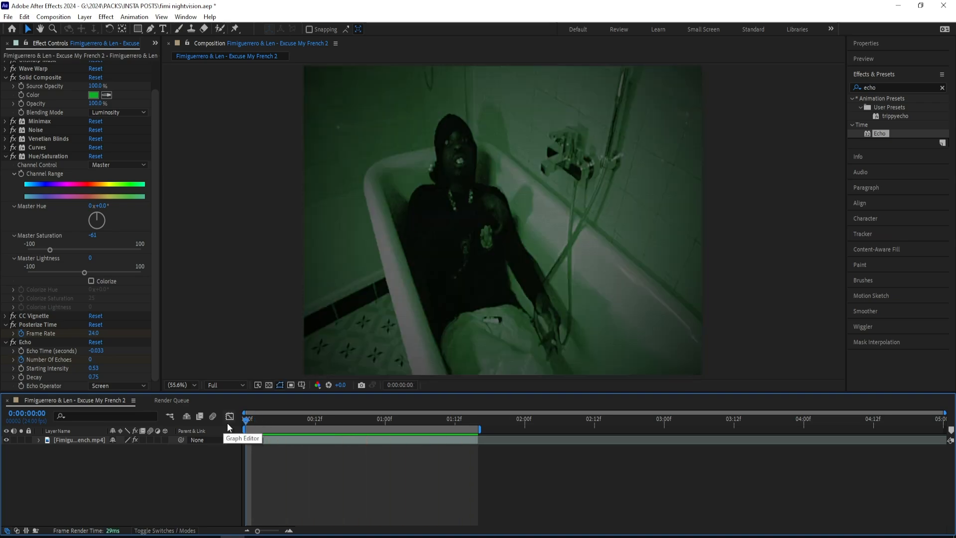